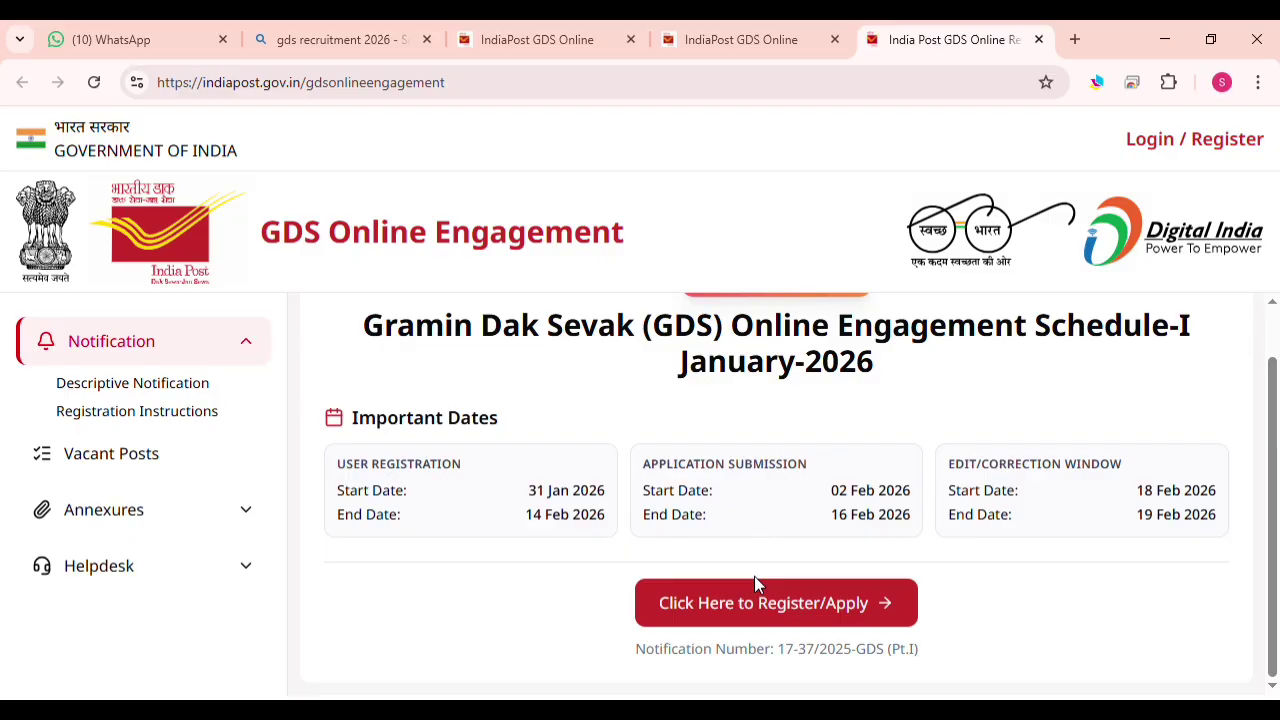
Start a new candidate registration and enter the mobile number and e-mail address
{"action": "left_click", "coordinate": [758, 605]}
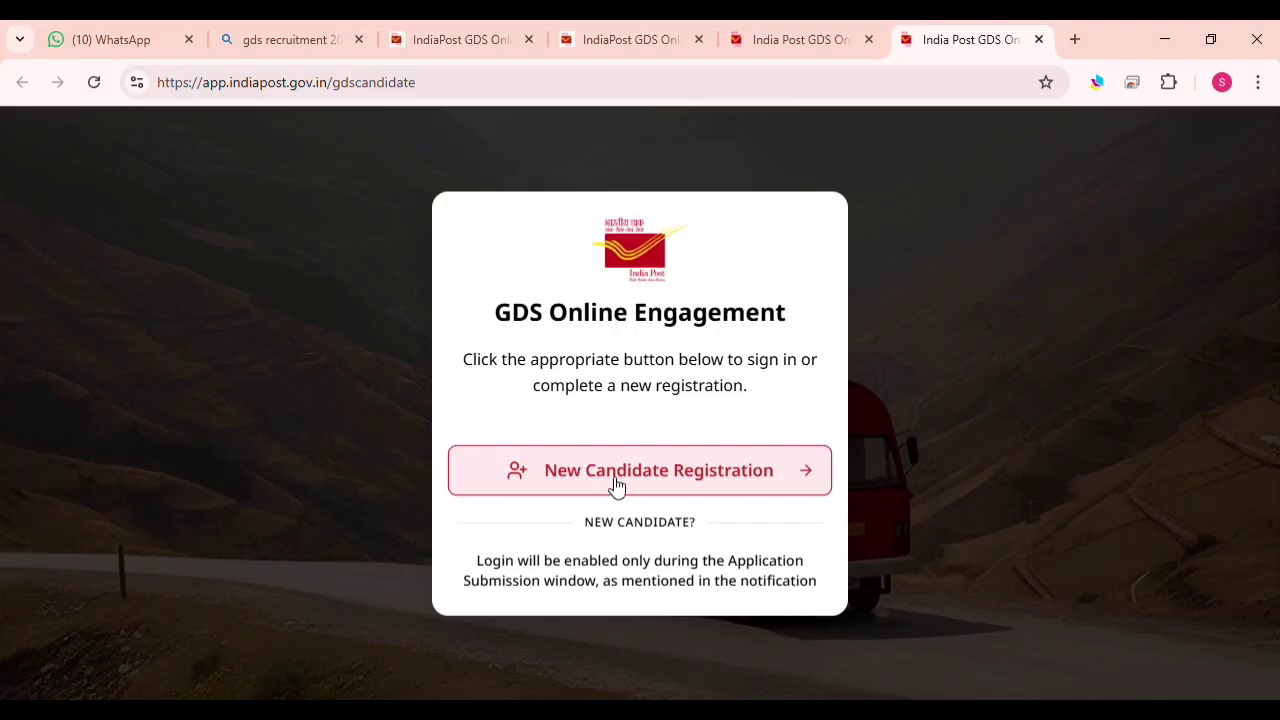
{"action": "left_click", "coordinate": [614, 486]}
{"action": "left_click", "coordinate": [549, 436]}
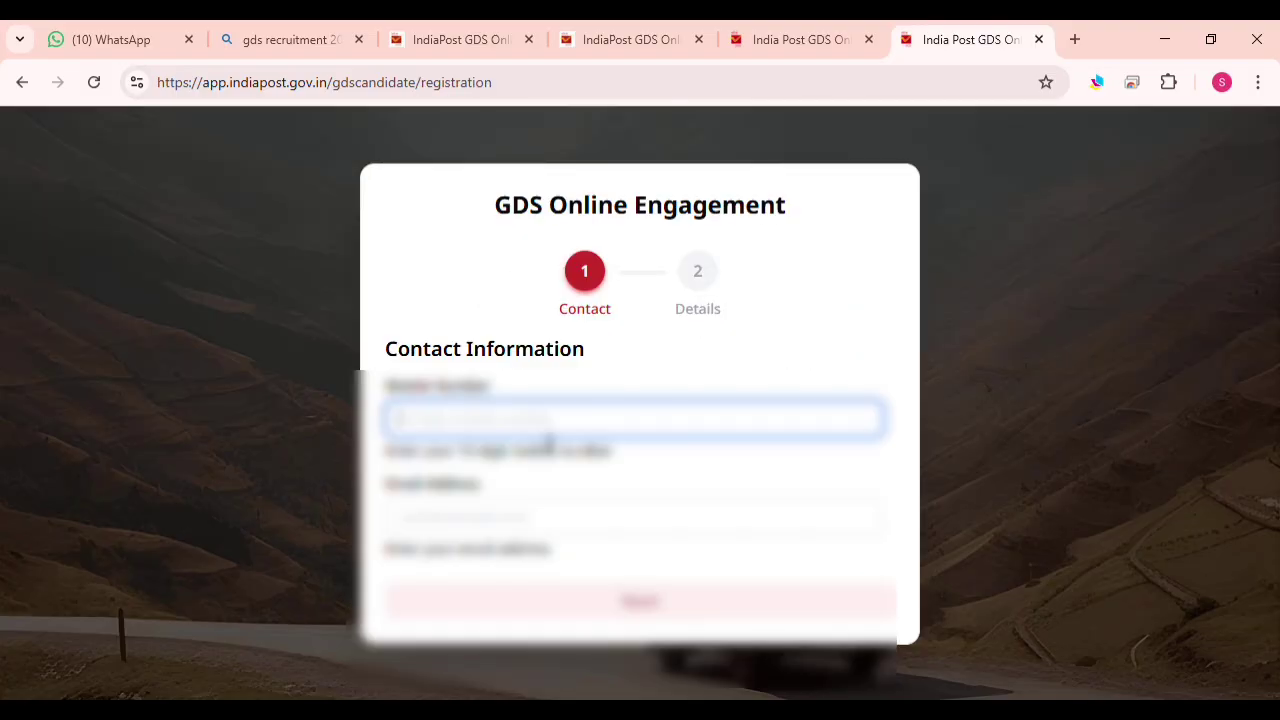
{"action": "type", "text": "700000"}
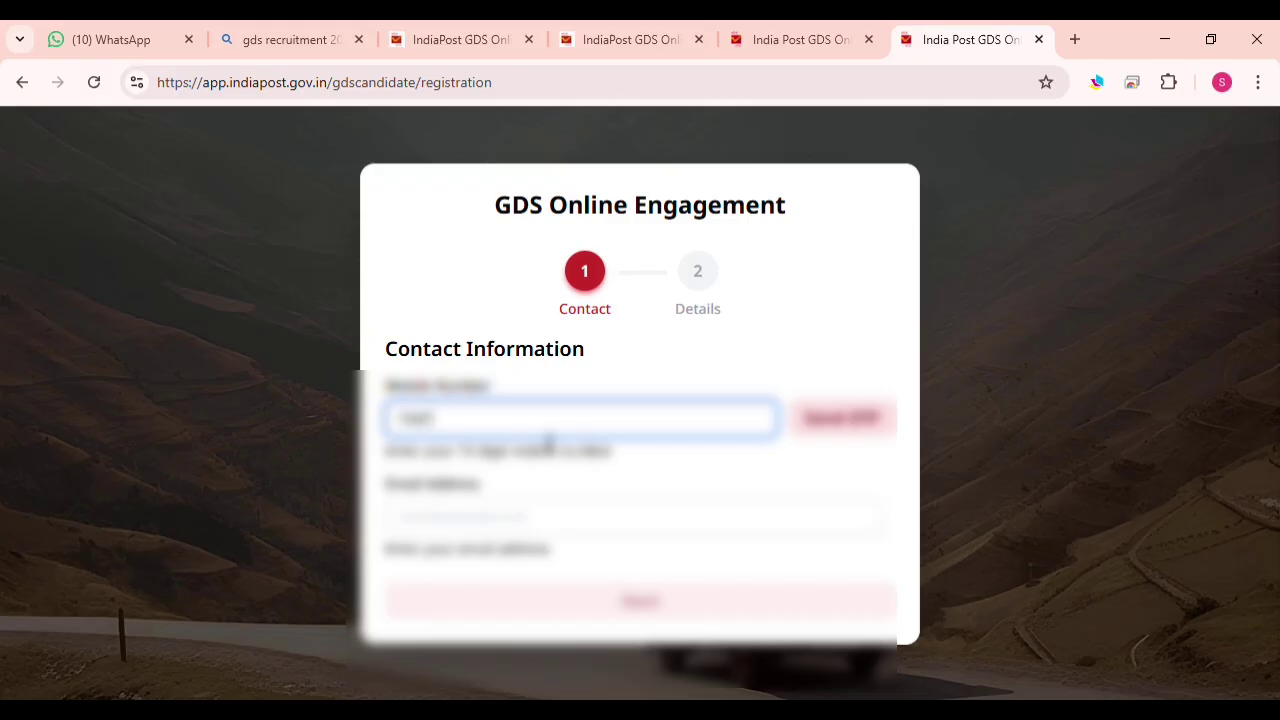
{"action": "type", "text": "0000"}
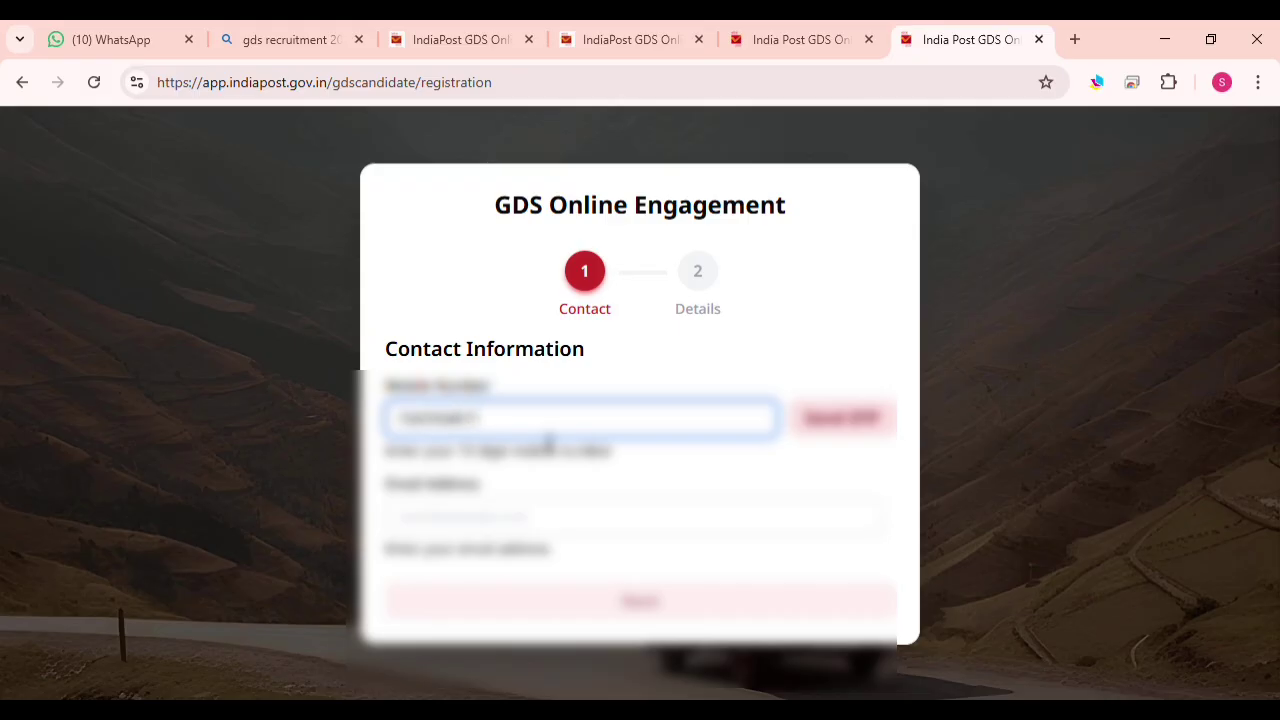
{"action": "left_click", "coordinate": [474, 515]}
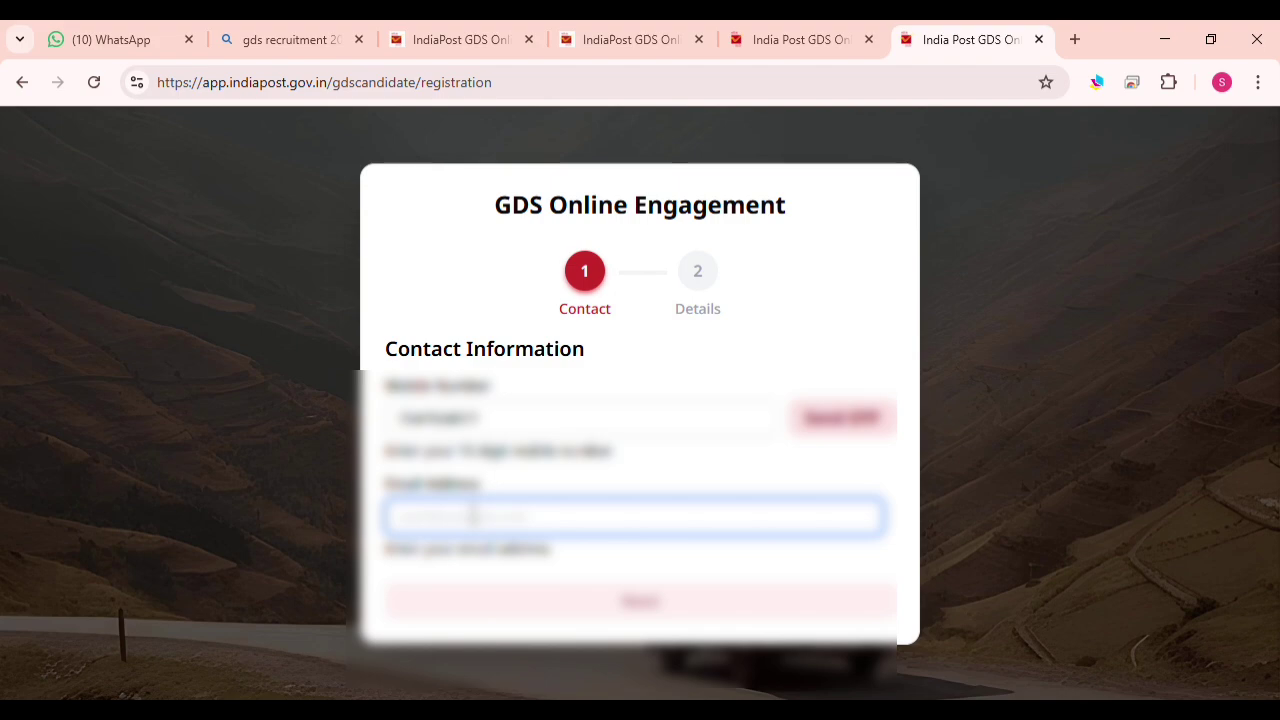
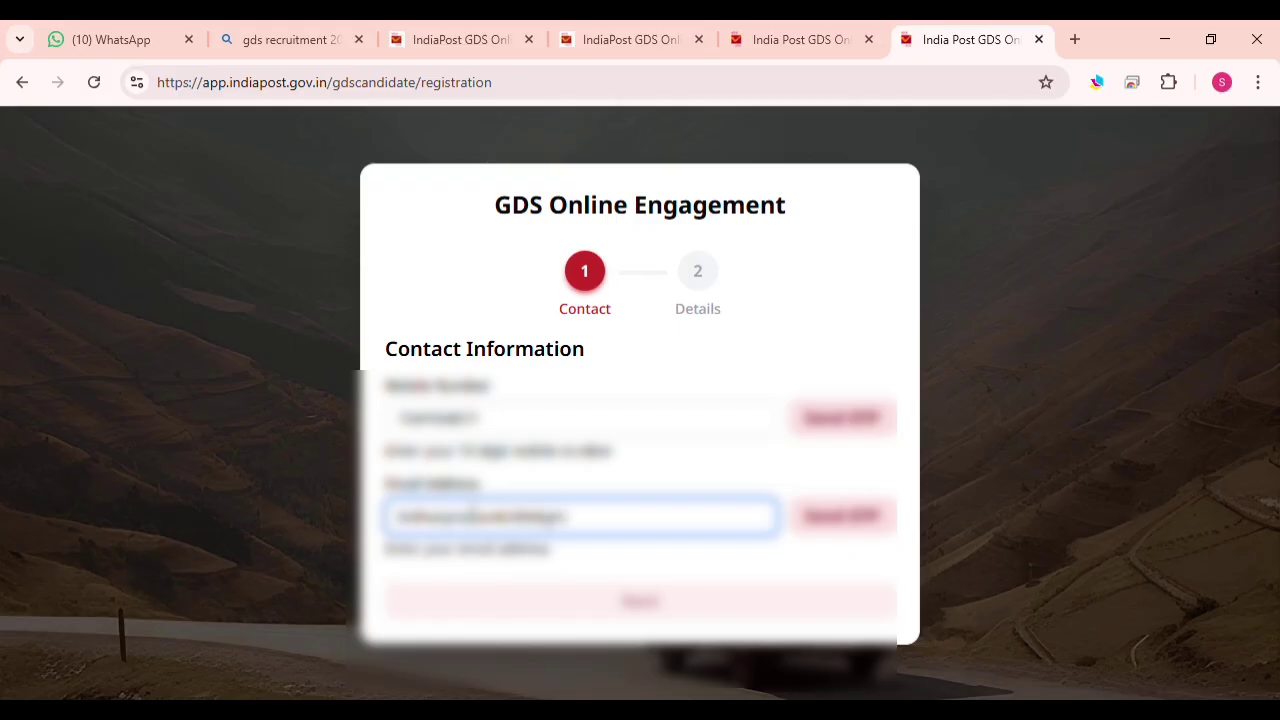
Request one-time codes for the mobile and e-mail, then continue to the Details step
{"action": "left_click", "coordinate": [812, 420]}
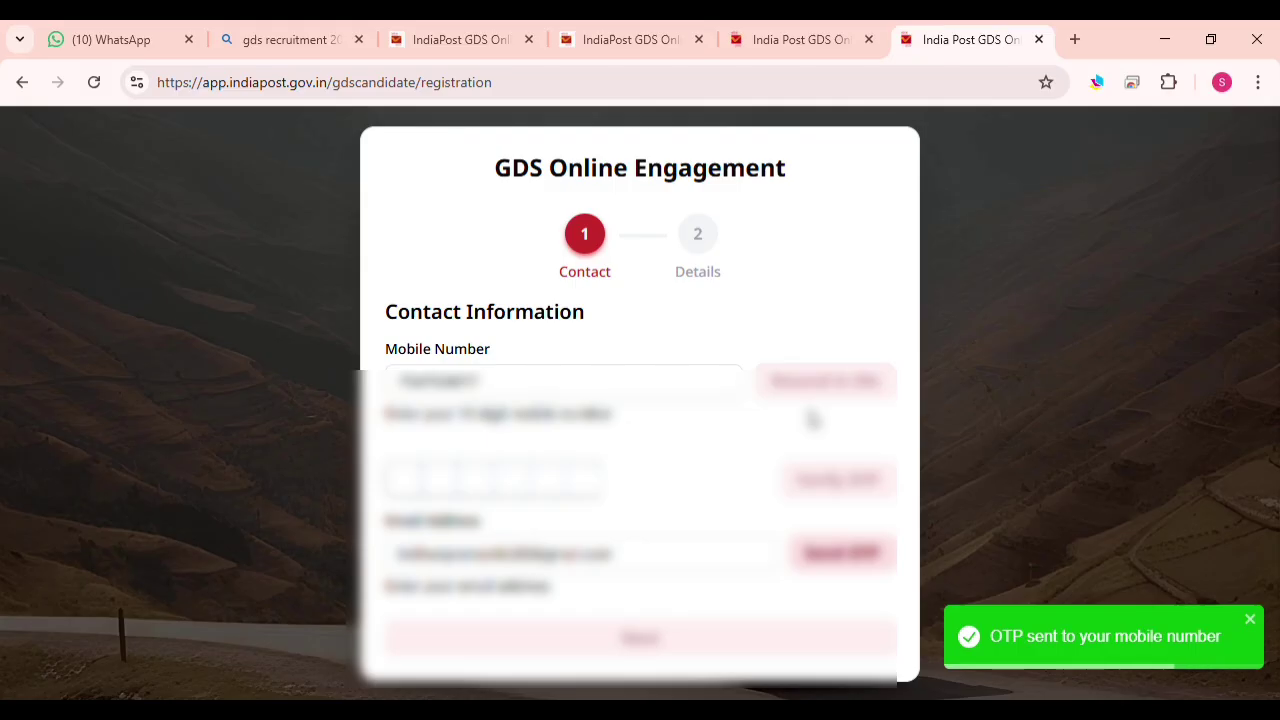
{"action": "left_click", "coordinate": [841, 553]}
{"action": "left_click", "coordinate": [400, 478]}
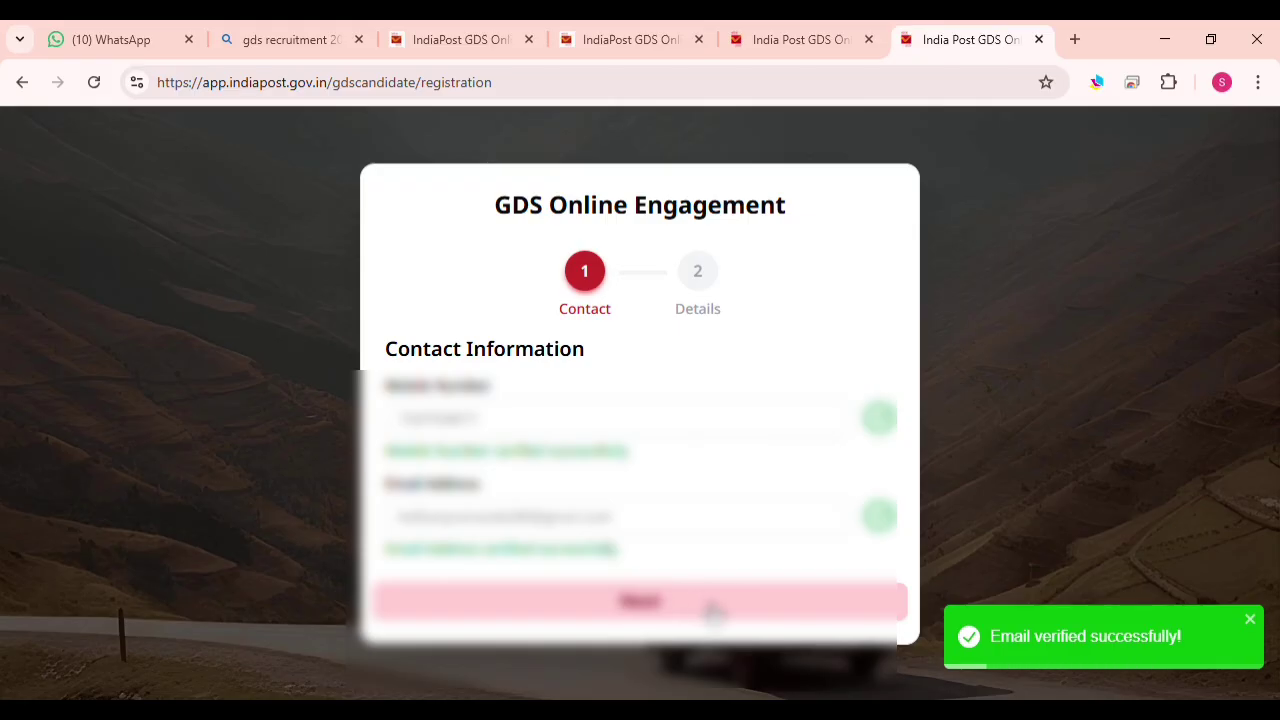
{"action": "left_click", "coordinate": [700, 601]}
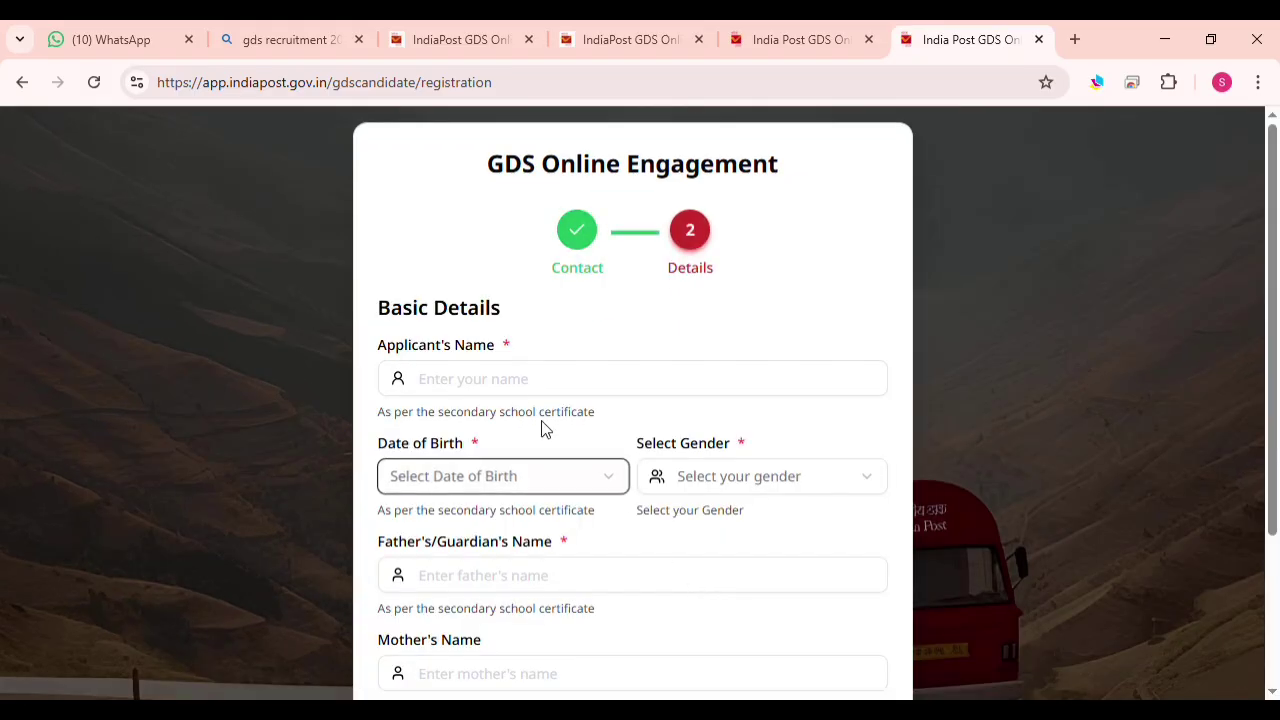
{"action": "left_click", "coordinate": [498, 378]}
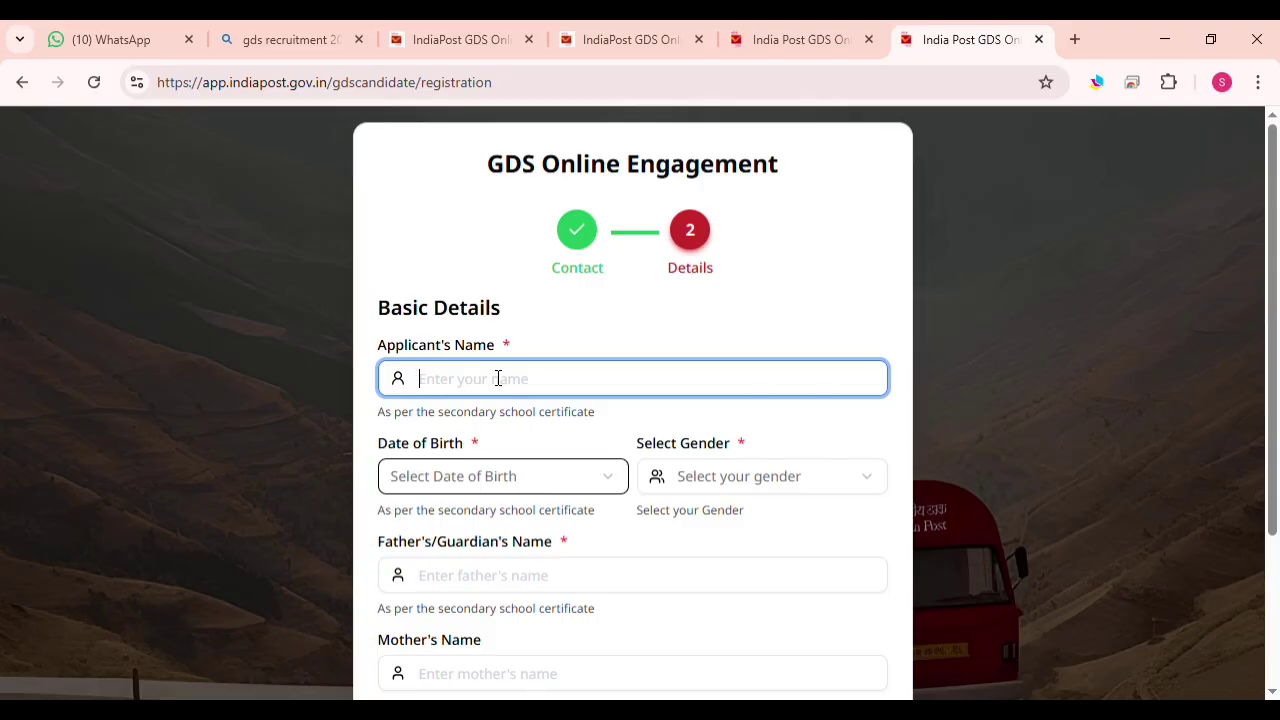
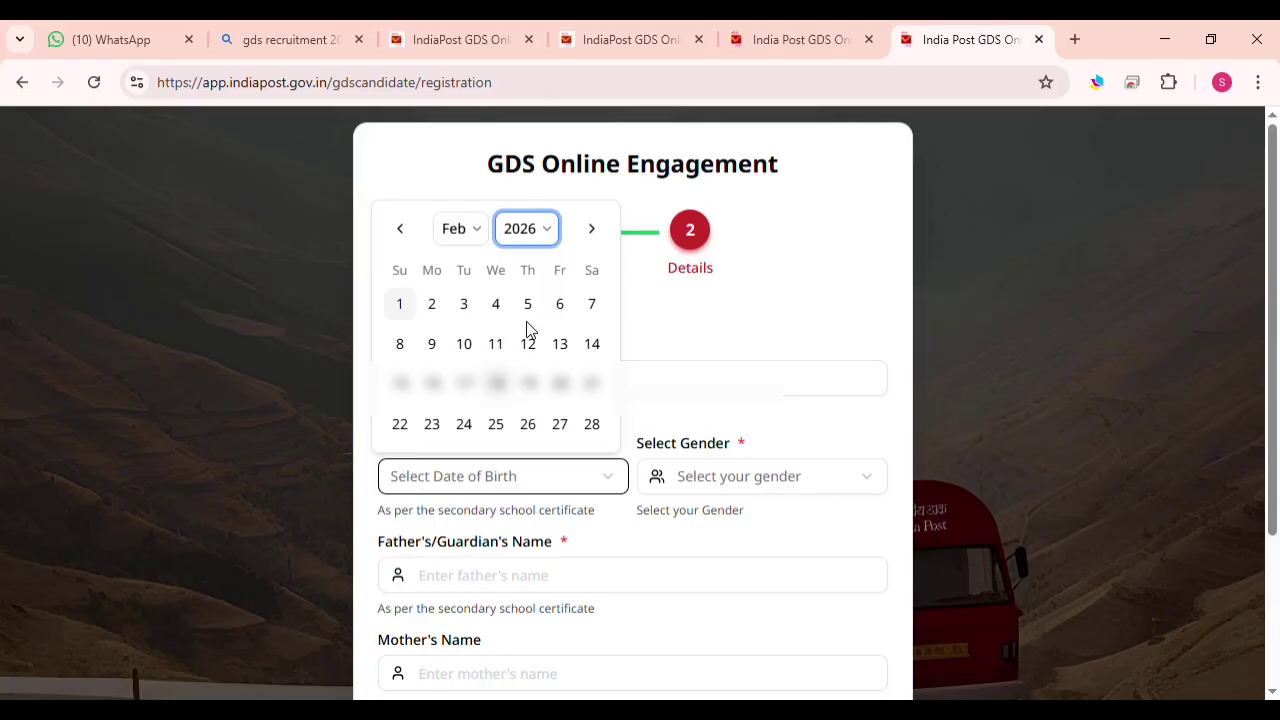
{"action": "left_click", "coordinate": [526, 321]}
{"action": "left_click", "coordinate": [459, 191]}
{"action": "key", "text": "Down"}
{"action": "key", "text": "Down"}
{"action": "key", "text": "Down"}
{"action": "key", "text": "Down"}
{"action": "key", "text": "Down"}
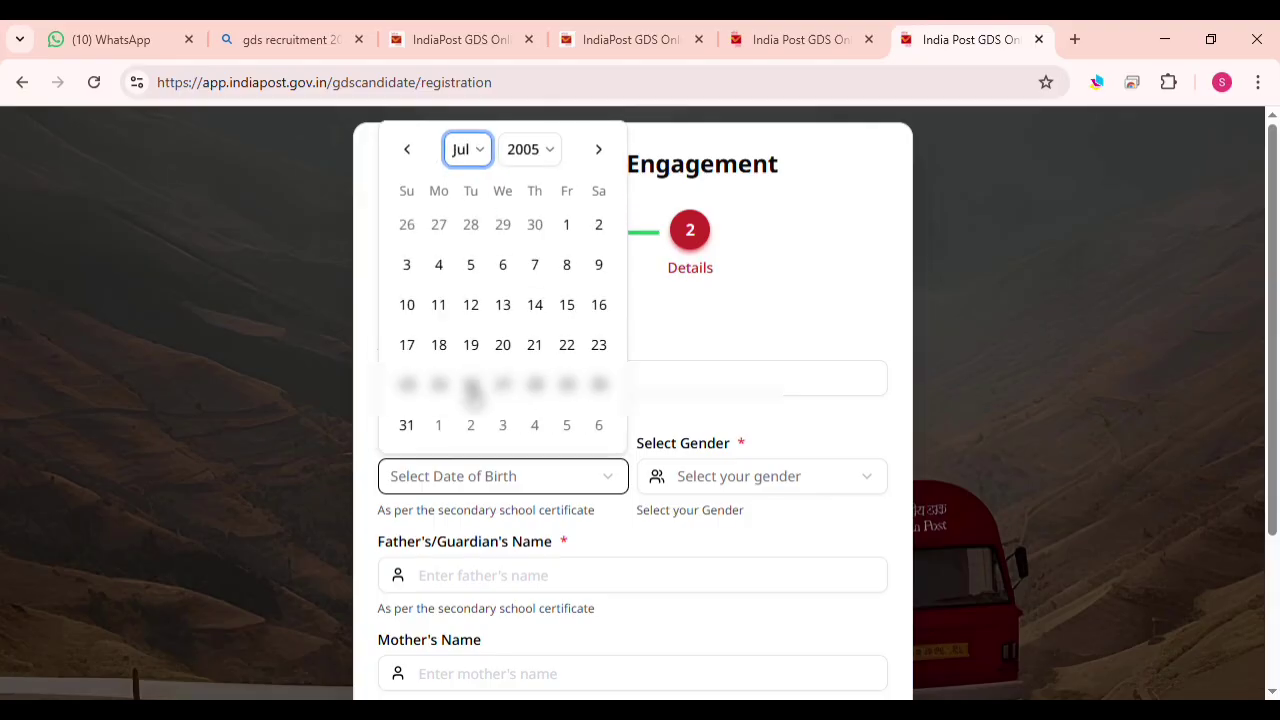
{"action": "left_click", "coordinate": [438, 385]}
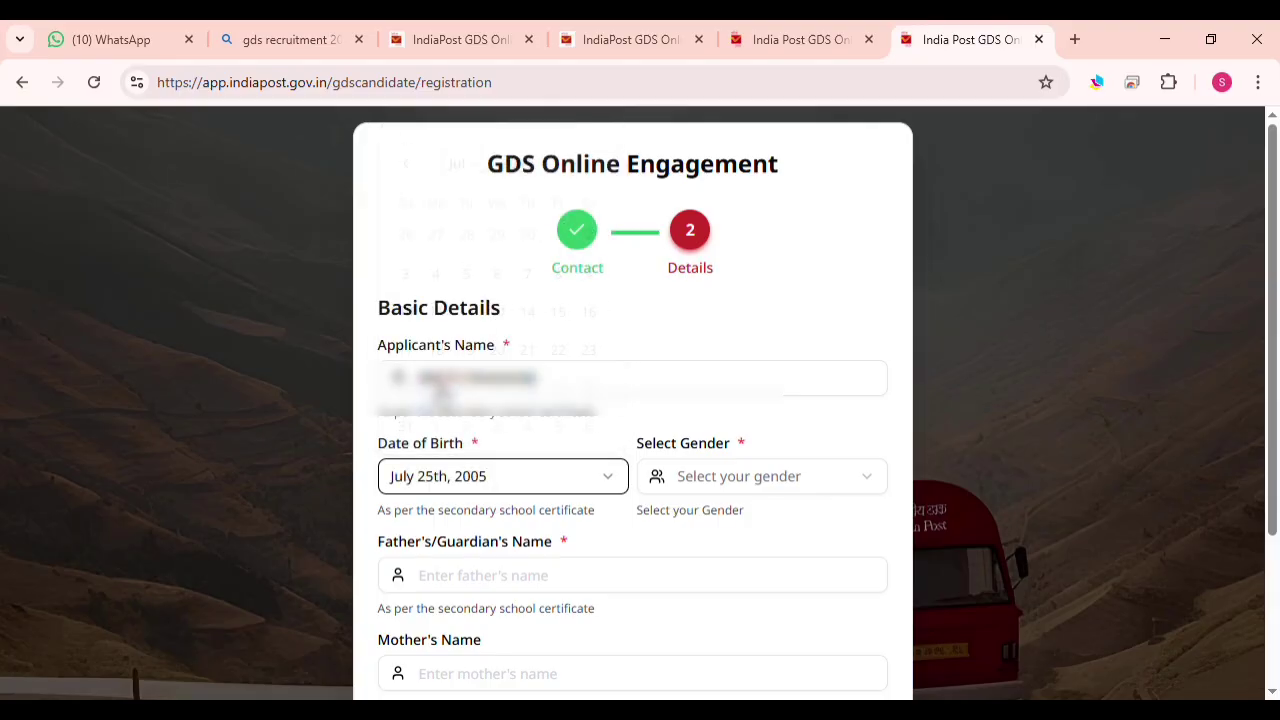
{"action": "left_click", "coordinate": [730, 490]}
{"action": "left_click", "coordinate": [709, 548]}
Enter the father's/guardian's and mother's names and select EWS as the community
{"action": "scroll", "coordinate": [558, 390], "scroll_direction": "down", "scroll_amount": 1}
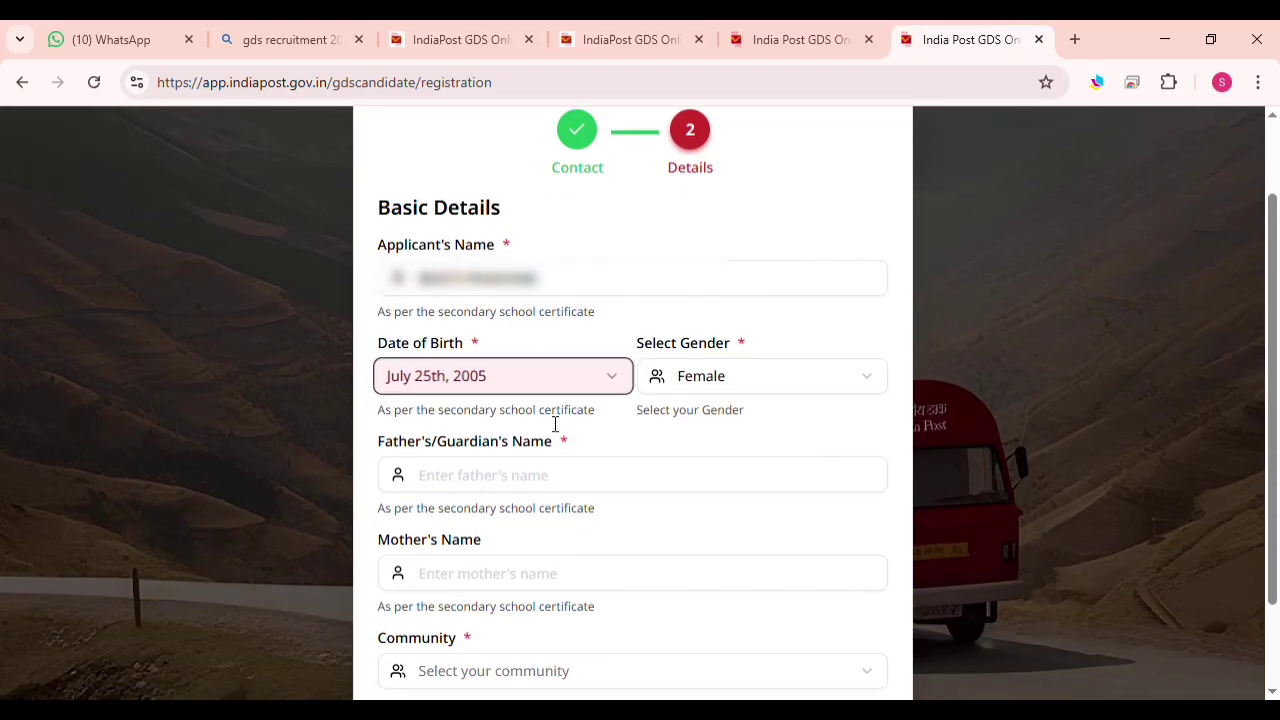
{"action": "left_click", "coordinate": [466, 487]}
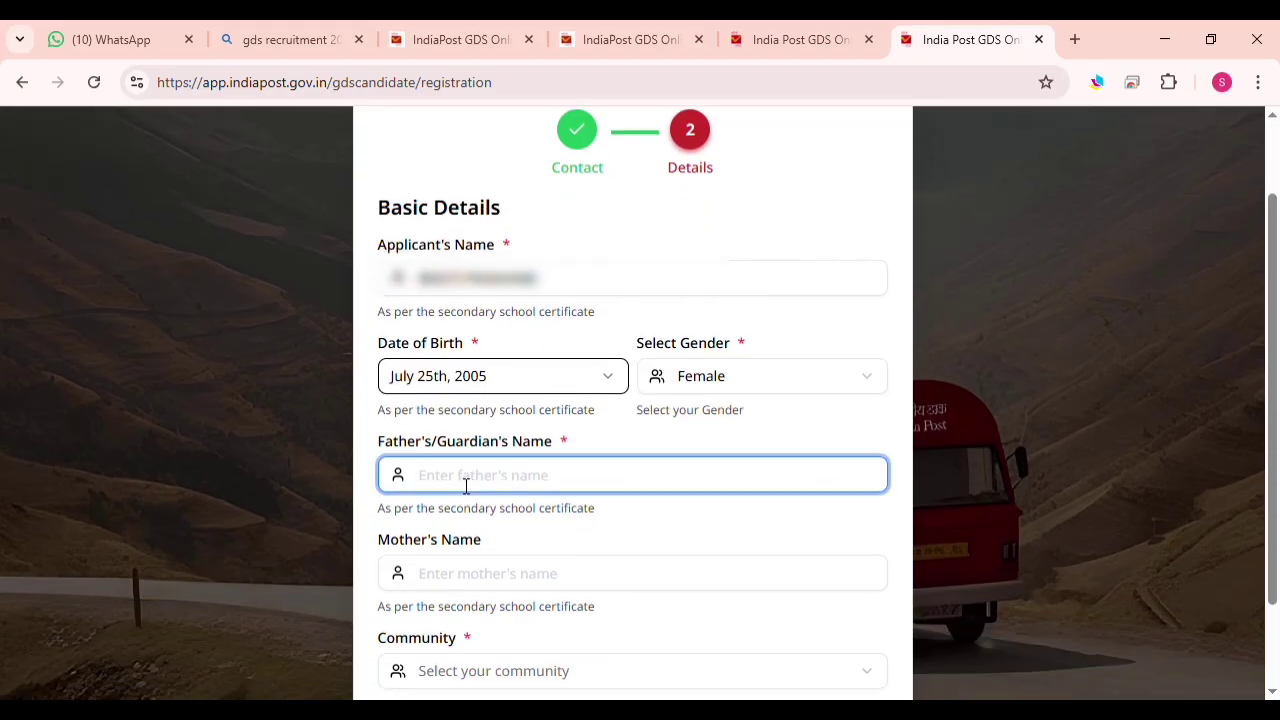
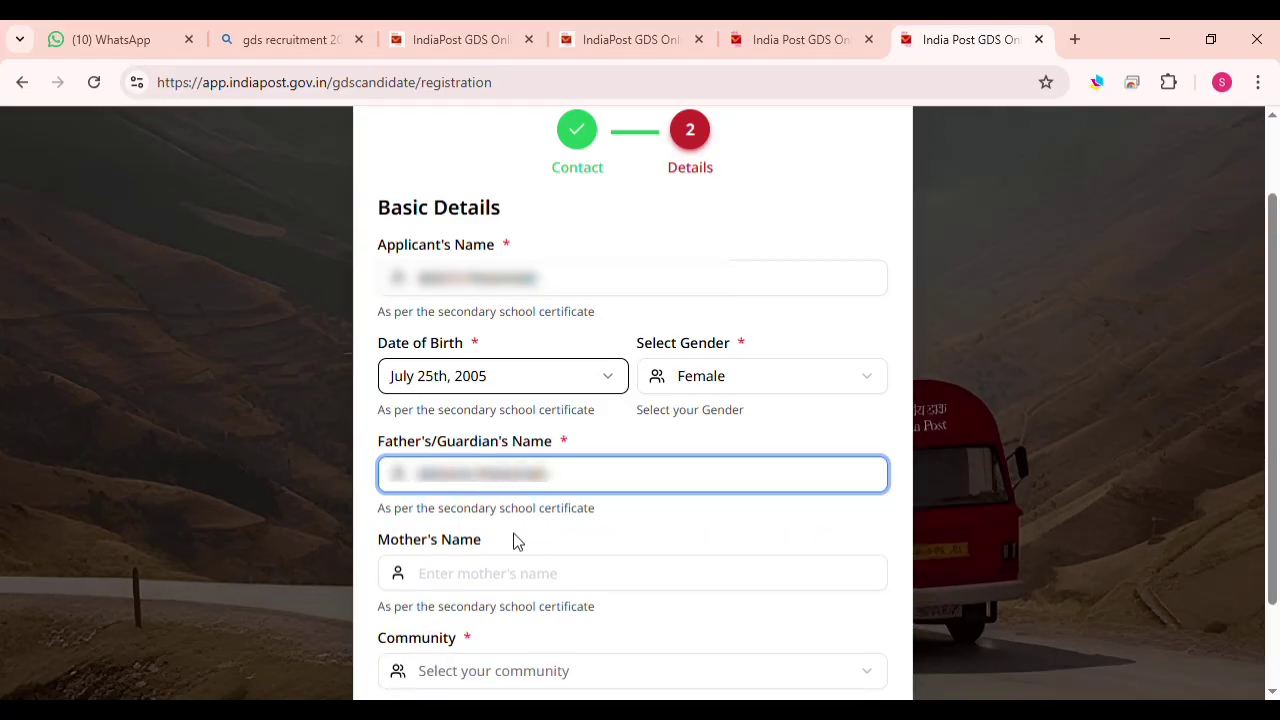
{"action": "left_click", "coordinate": [486, 578]}
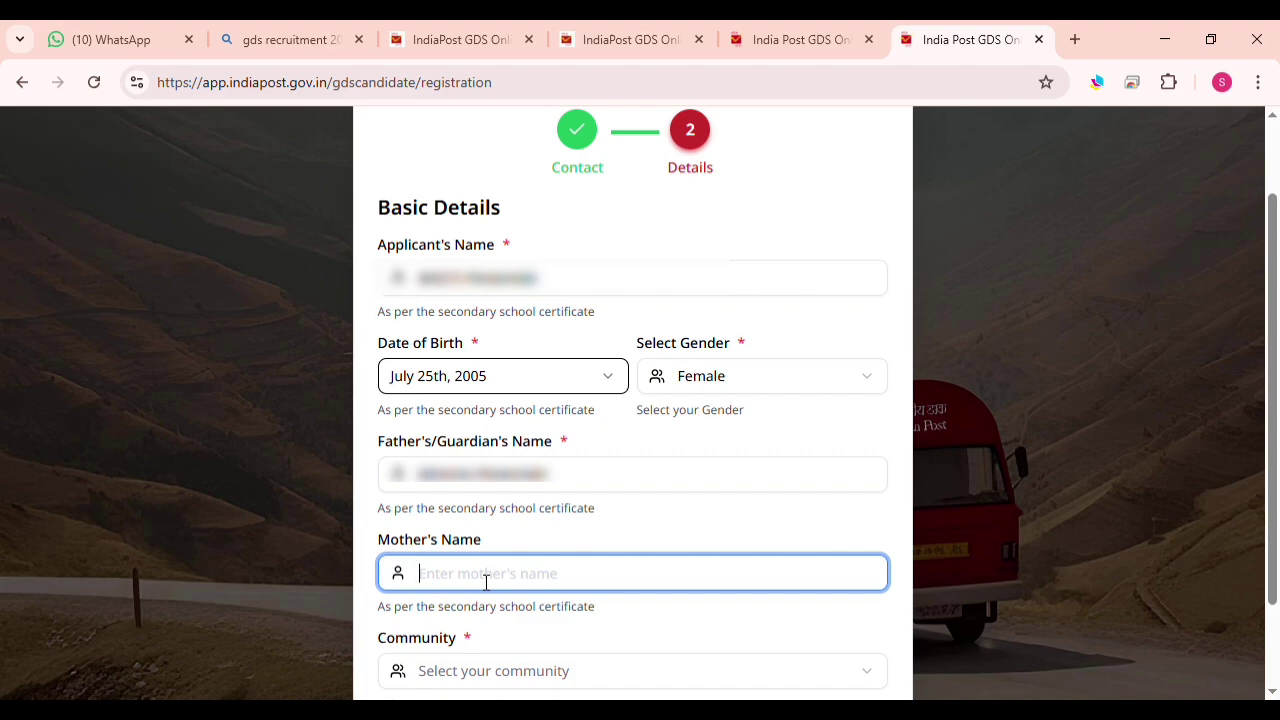
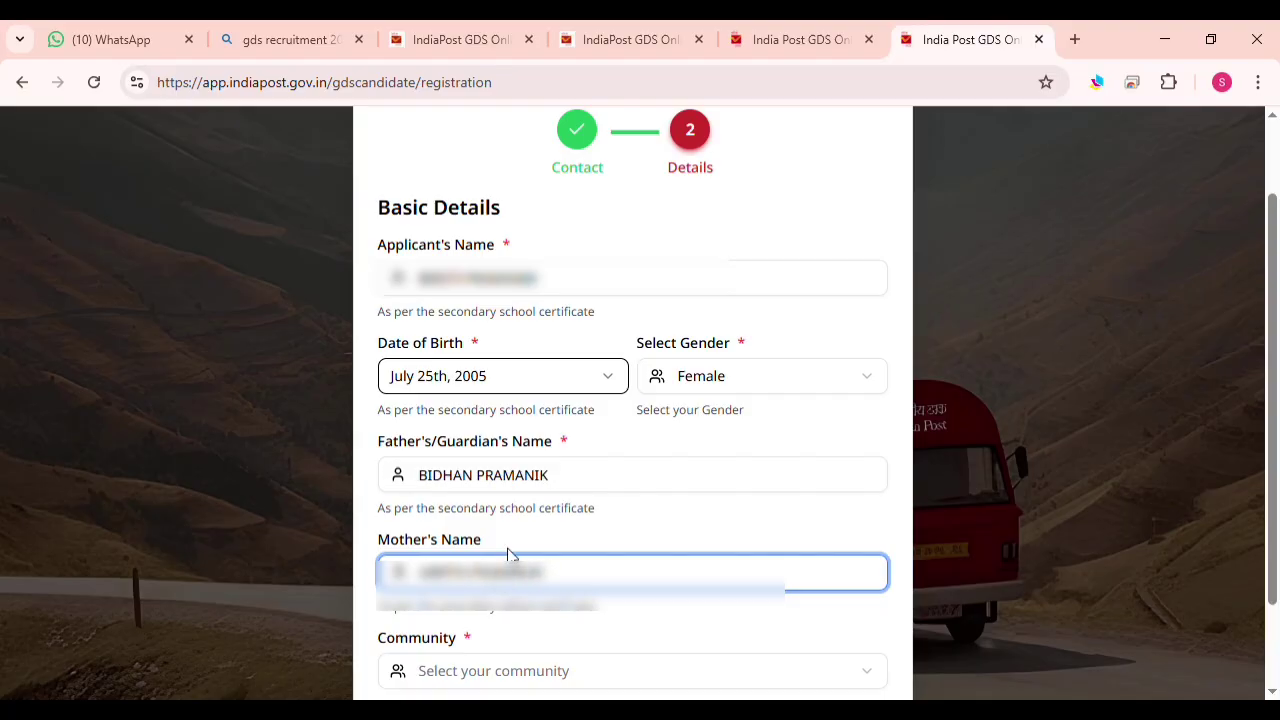
{"action": "left_click", "coordinate": [567, 683]}
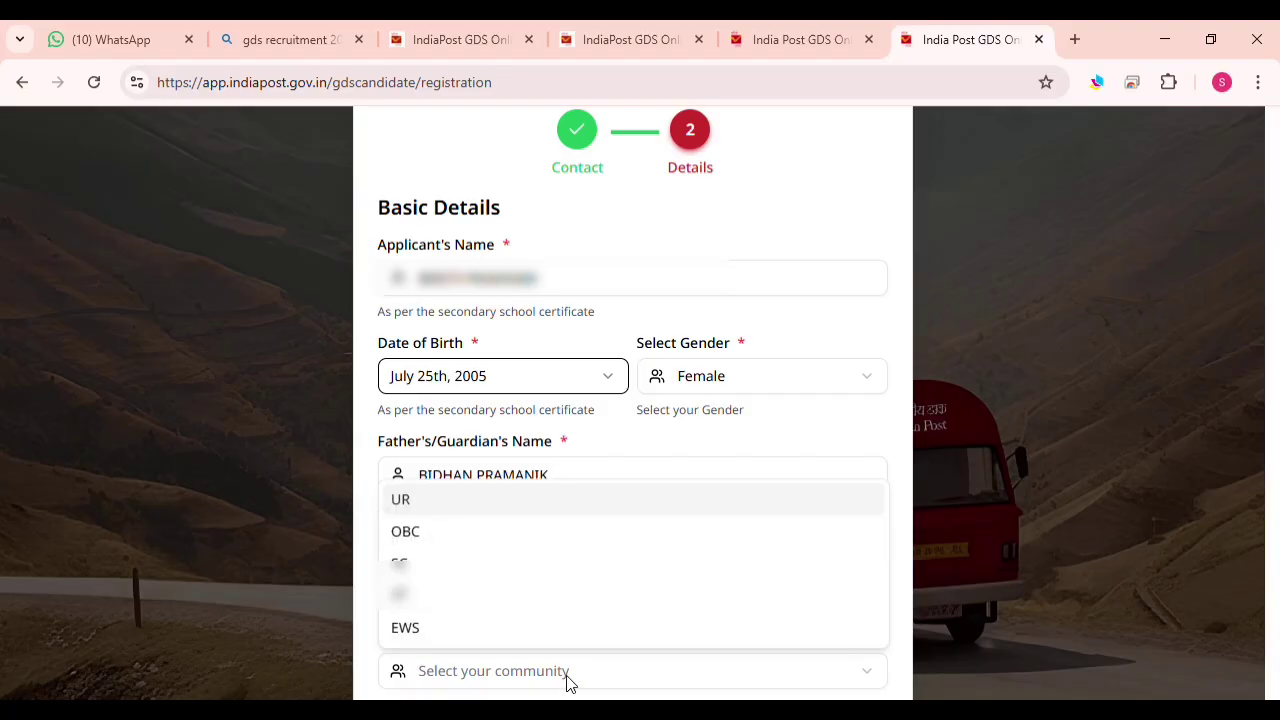
{"action": "left_click", "coordinate": [414, 630]}
{"action": "scroll", "coordinate": [614, 575], "scroll_direction": "down", "scroll_amount": 1}
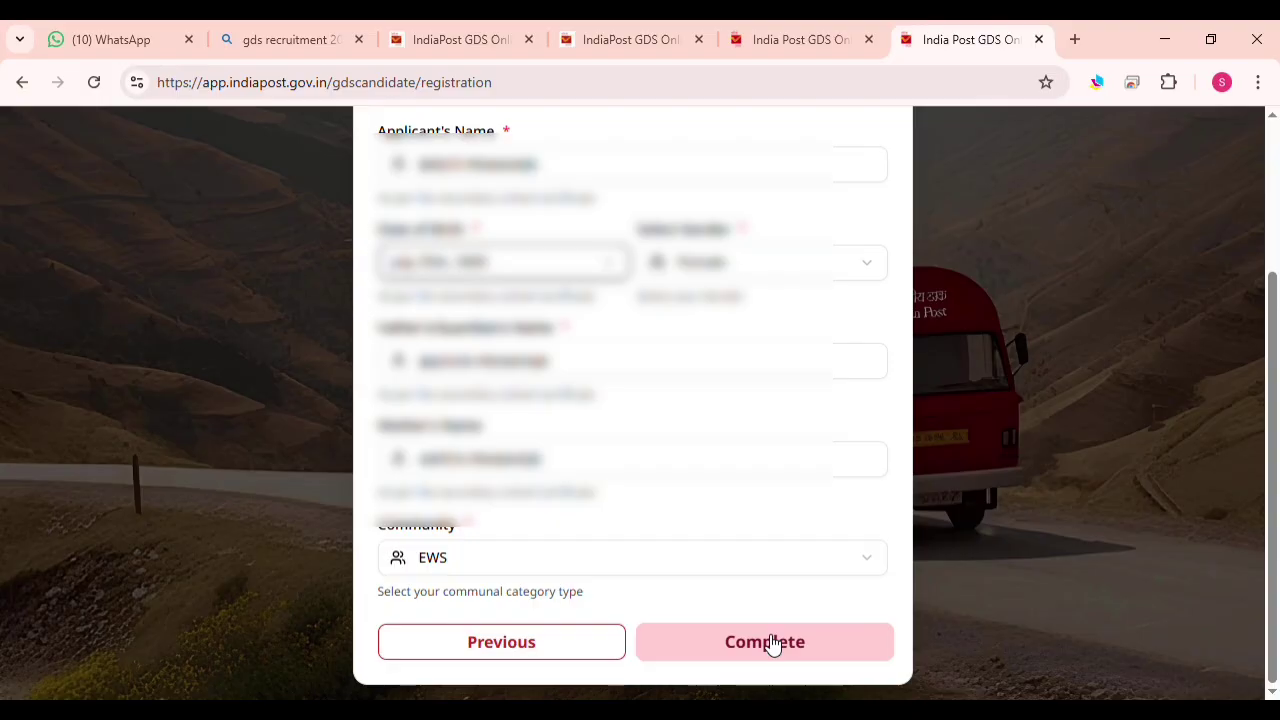
Complete the registration and select the registration number shown in the success message
{"action": "left_click", "coordinate": [731, 635]}
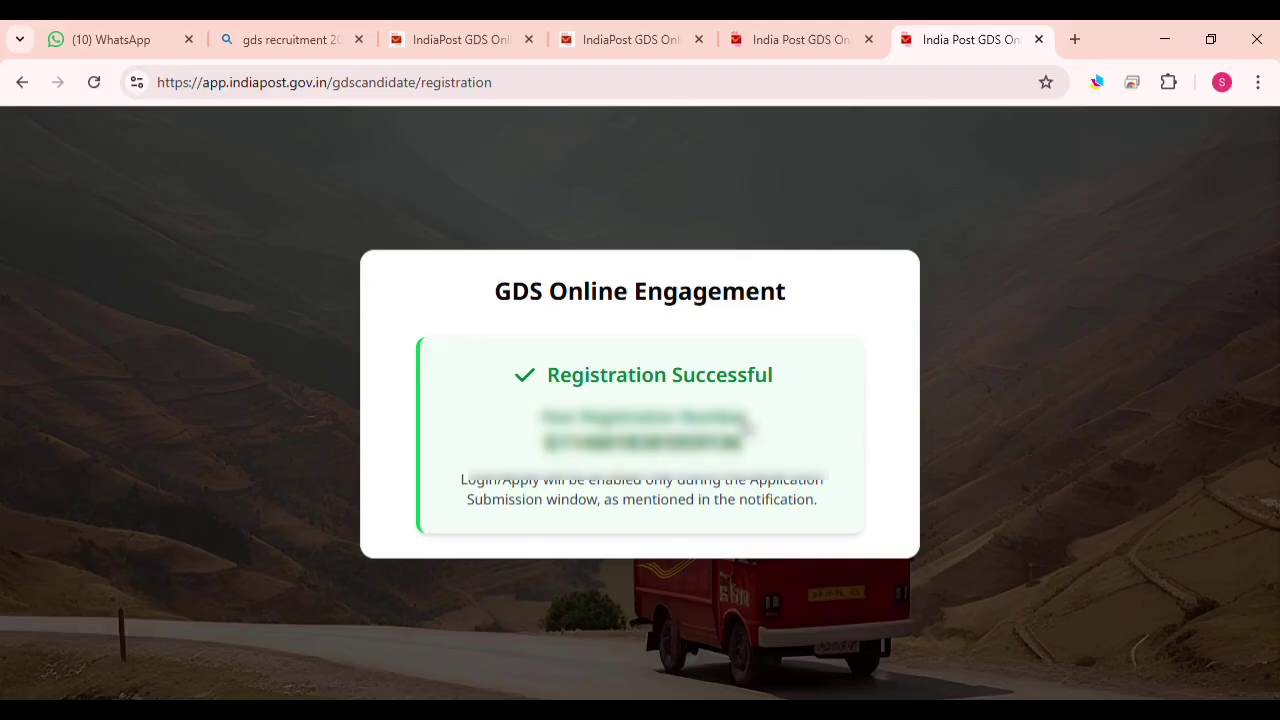
{"action": "double_click", "coordinate": [706, 450]}
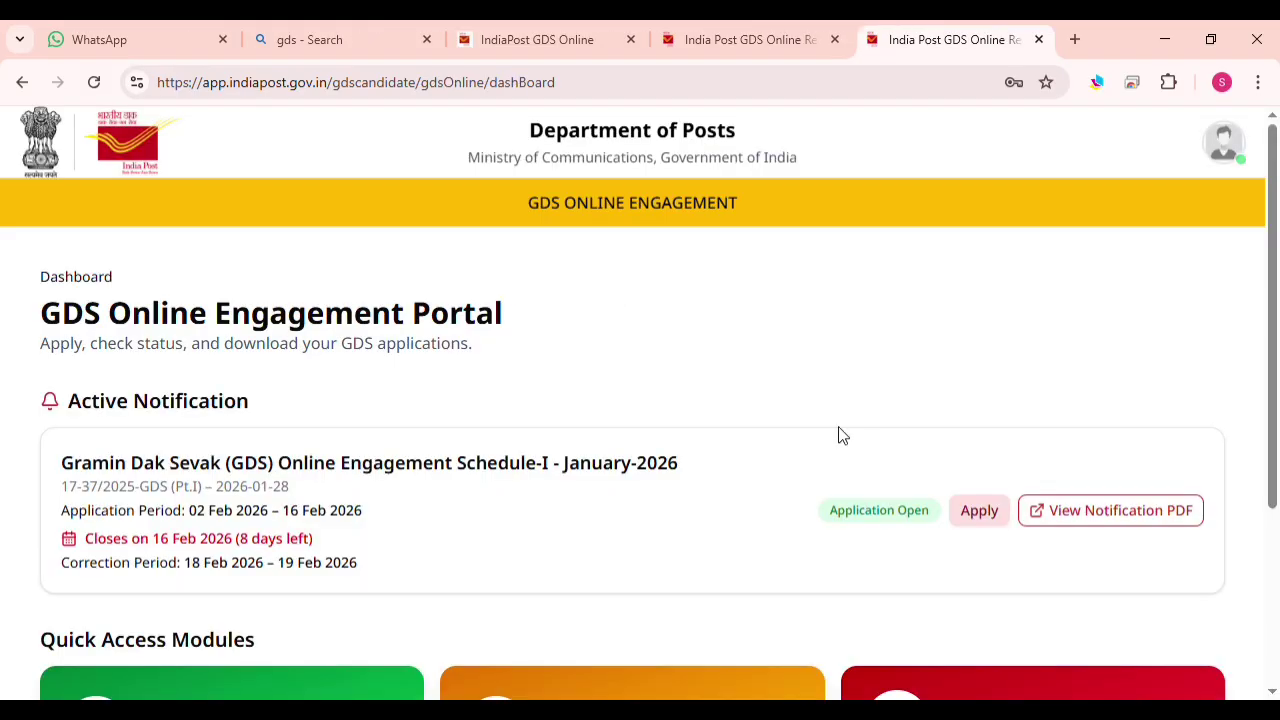
Start a new online application for the GDS Schedule-I January-2026 notification
{"action": "scroll", "coordinate": [757, 374], "scroll_direction": "down", "scroll_amount": 1}
{"action": "scroll", "coordinate": [690, 365], "scroll_direction": "up", "scroll_amount": 1}
{"action": "scroll", "coordinate": [660, 285], "scroll_direction": "down", "scroll_amount": 1}
{"action": "scroll", "coordinate": [463, 400], "scroll_direction": "down", "scroll_amount": 2}
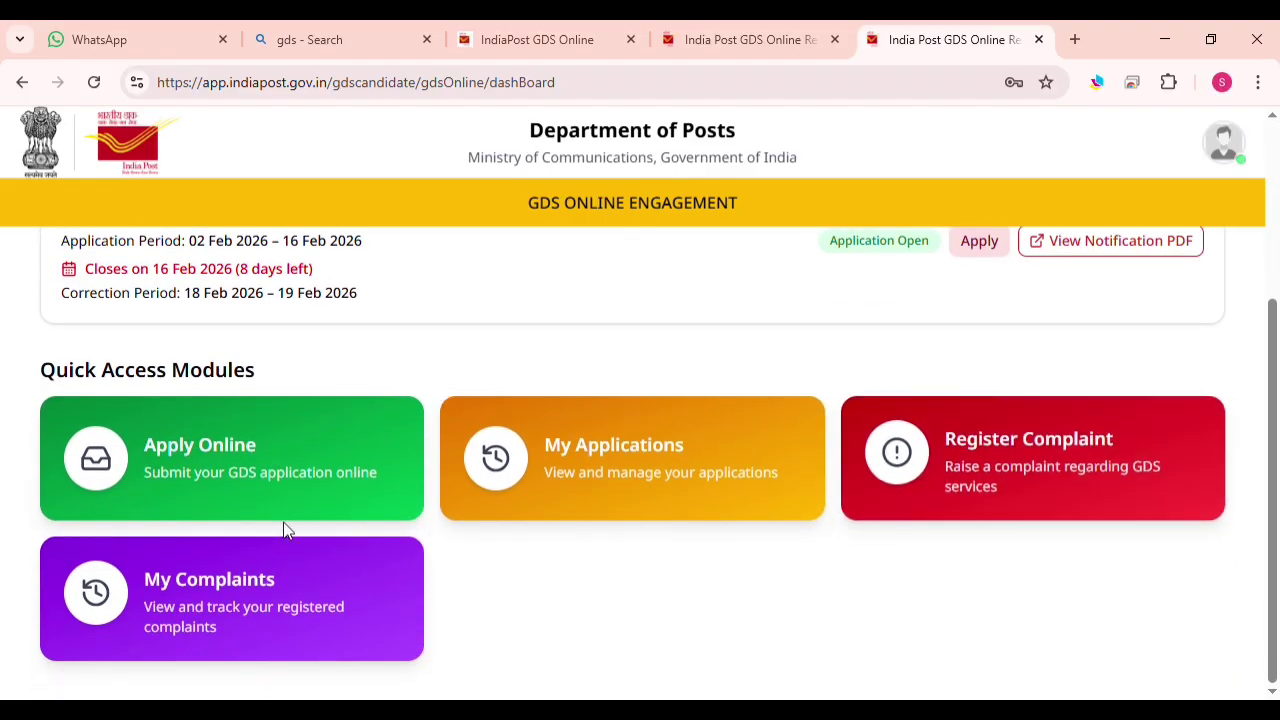
{"action": "left_click", "coordinate": [264, 451]}
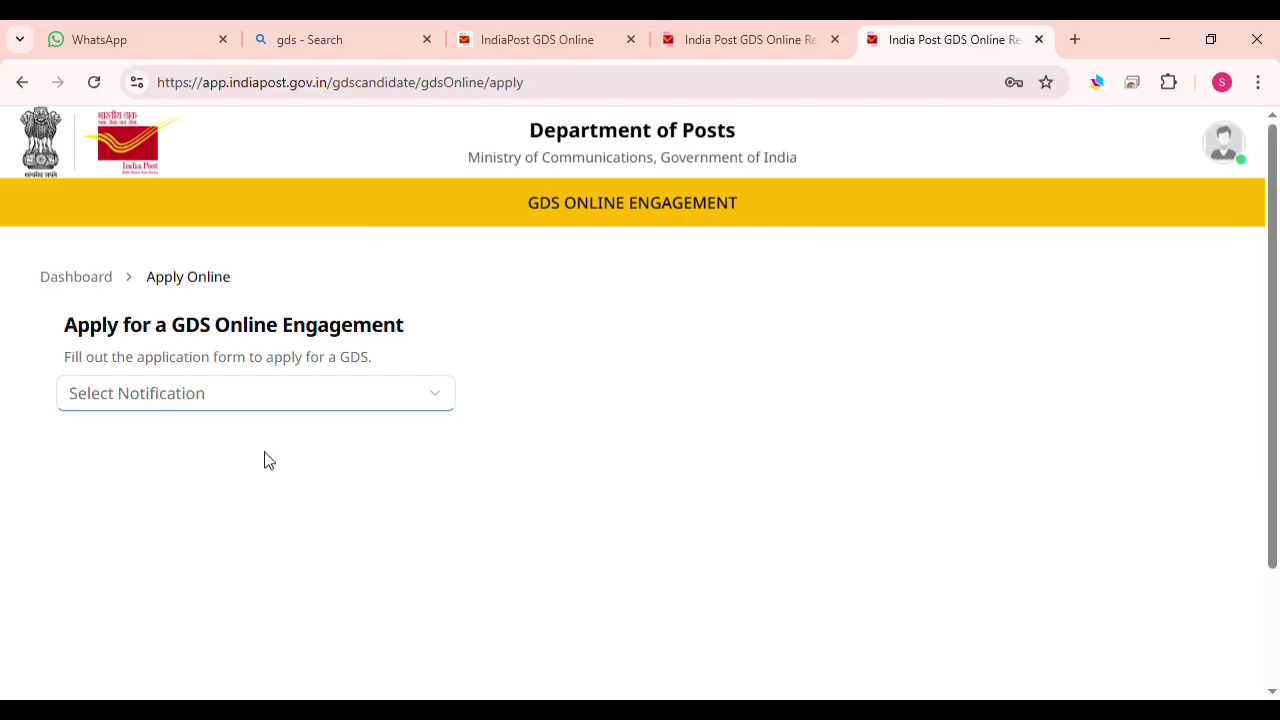
{"action": "left_click", "coordinate": [261, 393]}
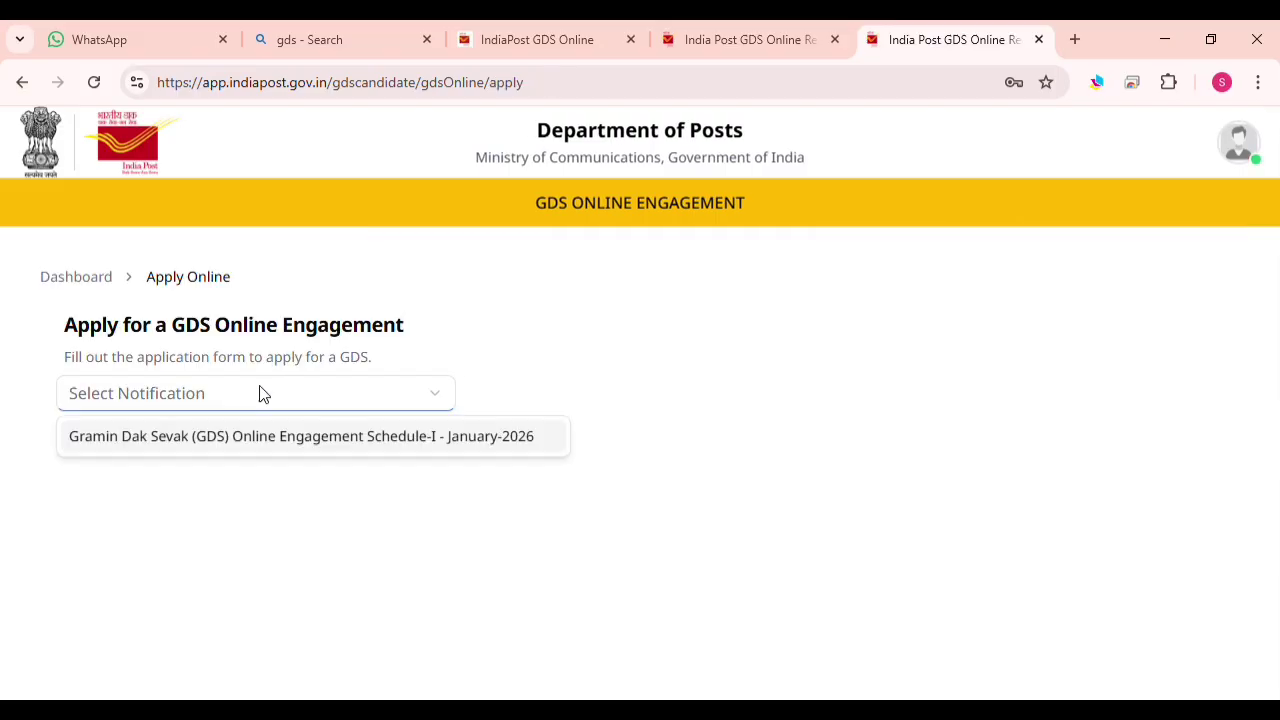
{"action": "left_click", "coordinate": [136, 442]}
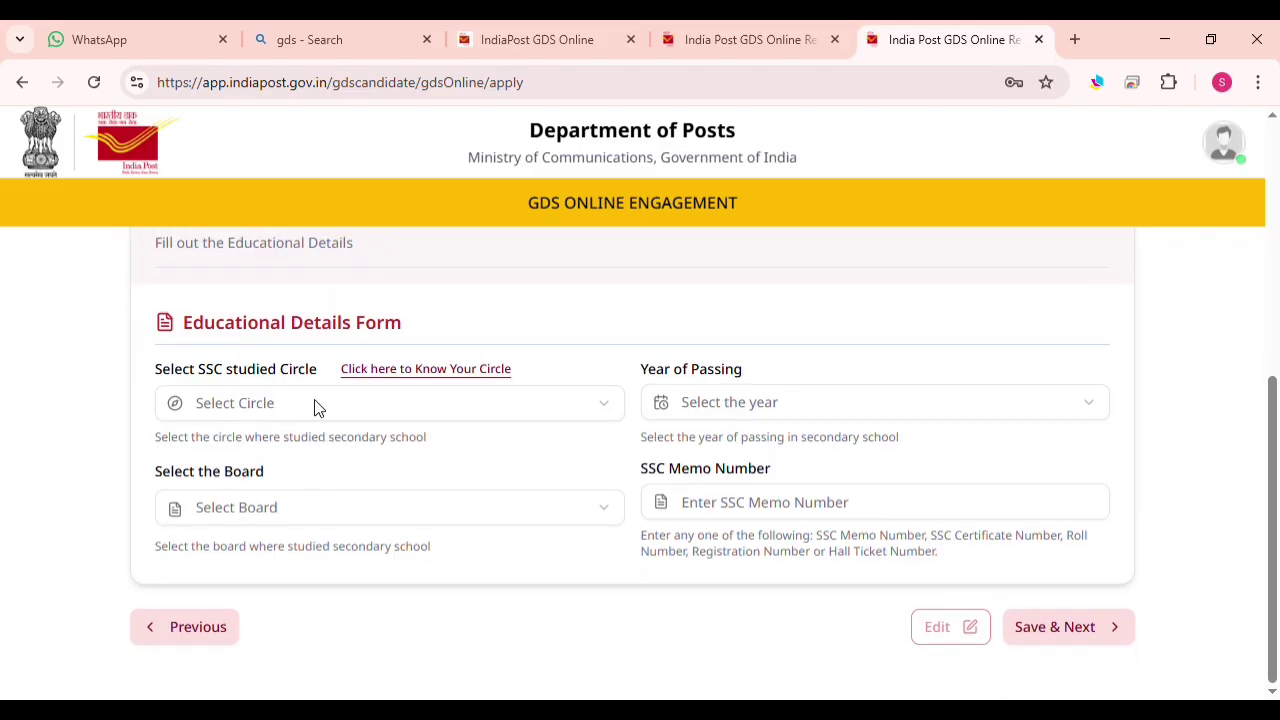
Set SSC circle to West Bengal, passing year 2021, and the West Bengal 2012-onwards board
{"action": "left_click", "coordinate": [300, 405]}
{"action": "scroll", "coordinate": [283, 478], "scroll_direction": "down", "scroll_amount": 5}
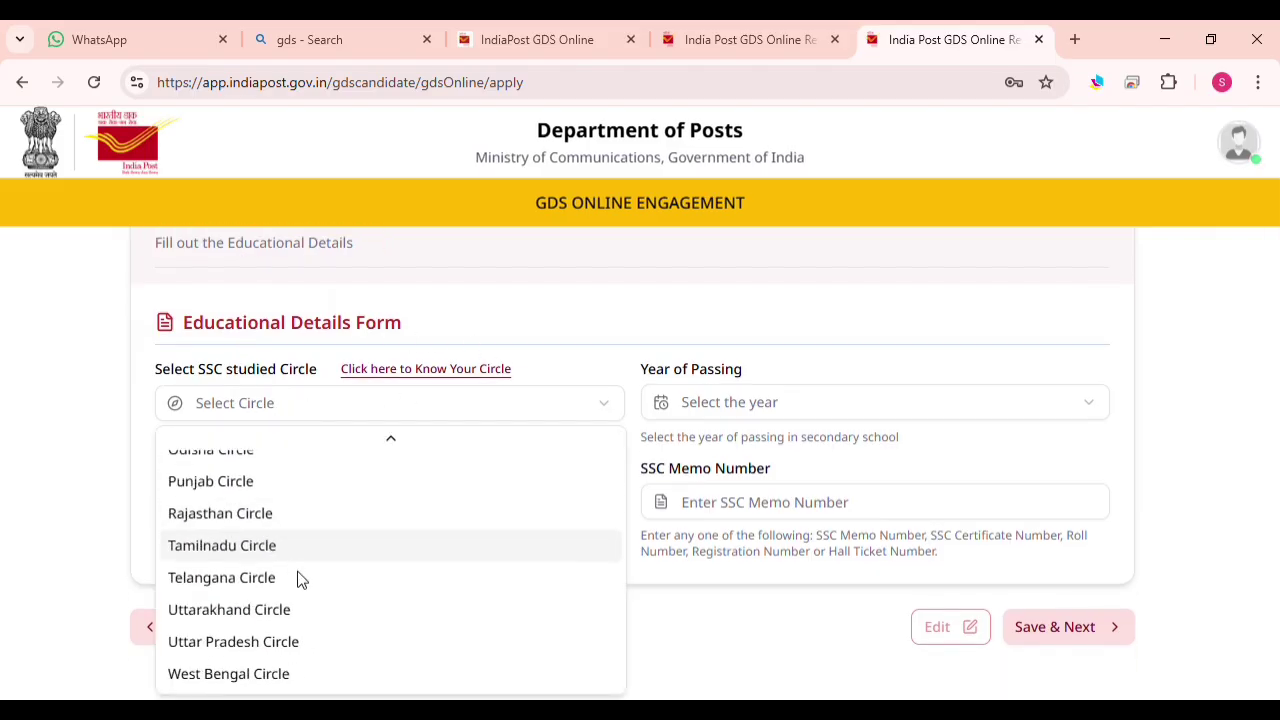
{"action": "left_click", "coordinate": [237, 677]}
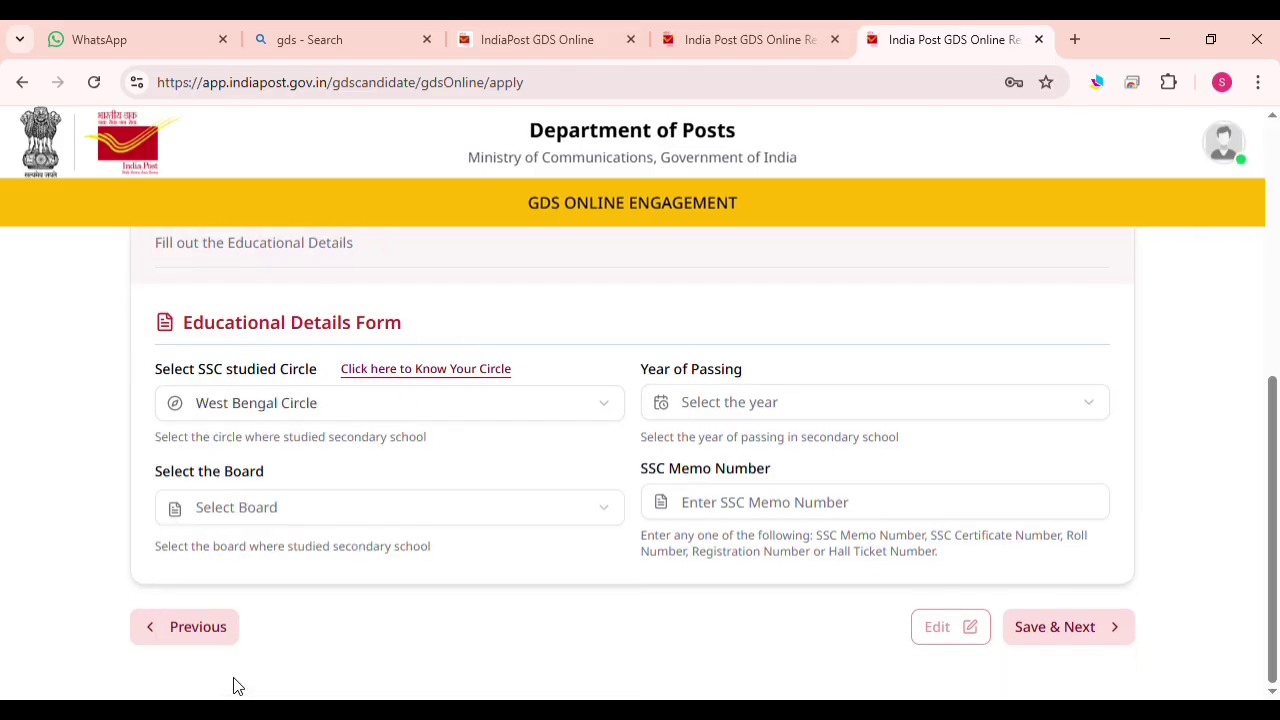
{"action": "left_click", "coordinate": [749, 402]}
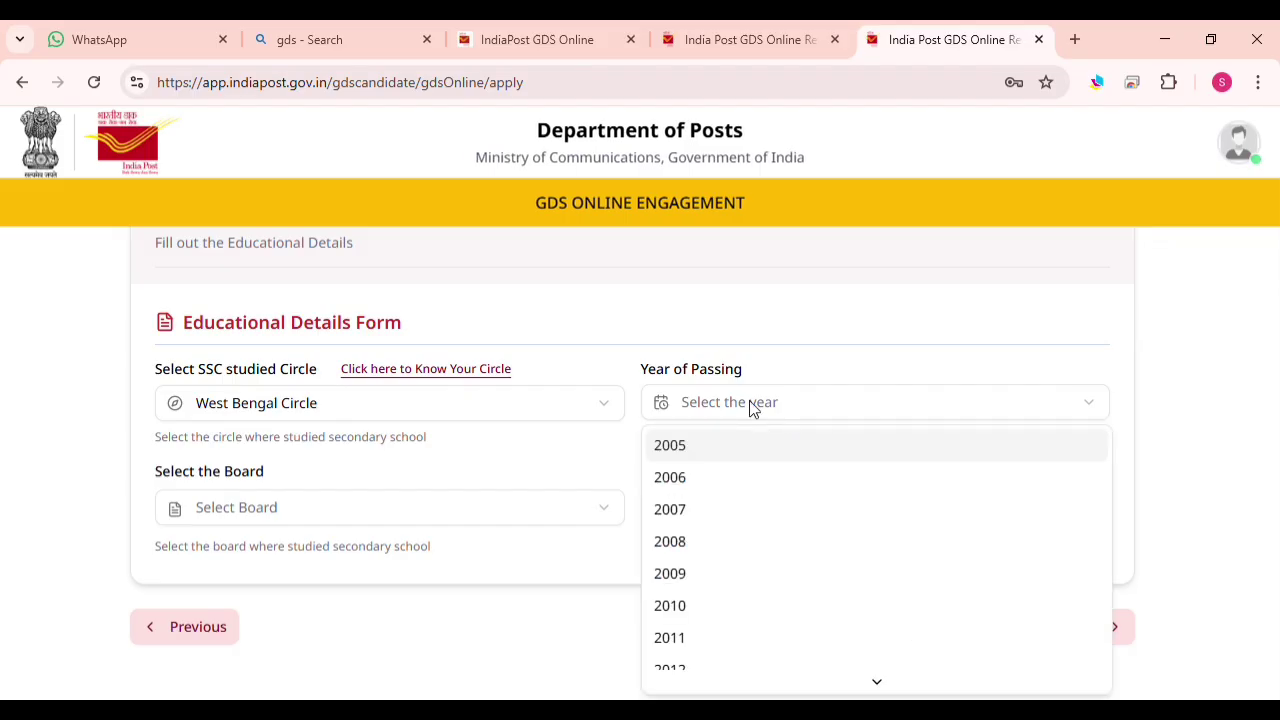
{"action": "scroll", "coordinate": [808, 566], "scroll_direction": "down", "scroll_amount": 3}
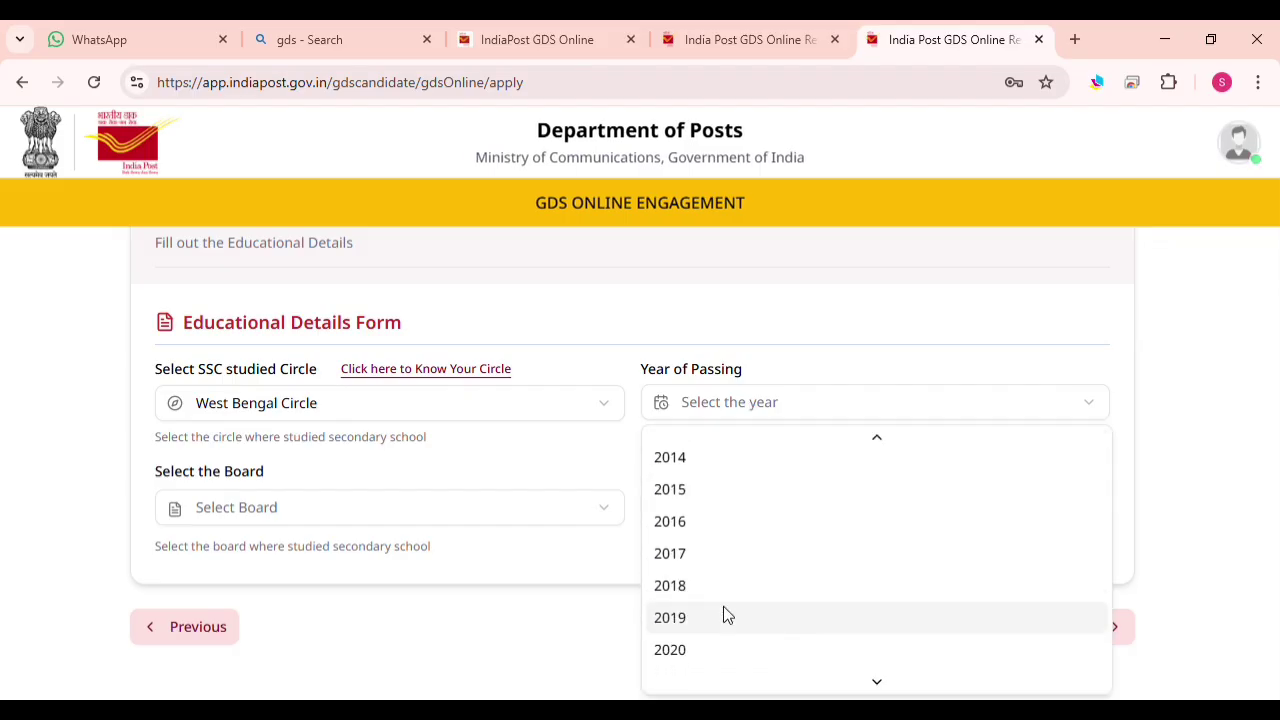
{"action": "scroll", "coordinate": [723, 606], "scroll_direction": "down", "scroll_amount": 1}
{"action": "left_click", "coordinate": [677, 582]}
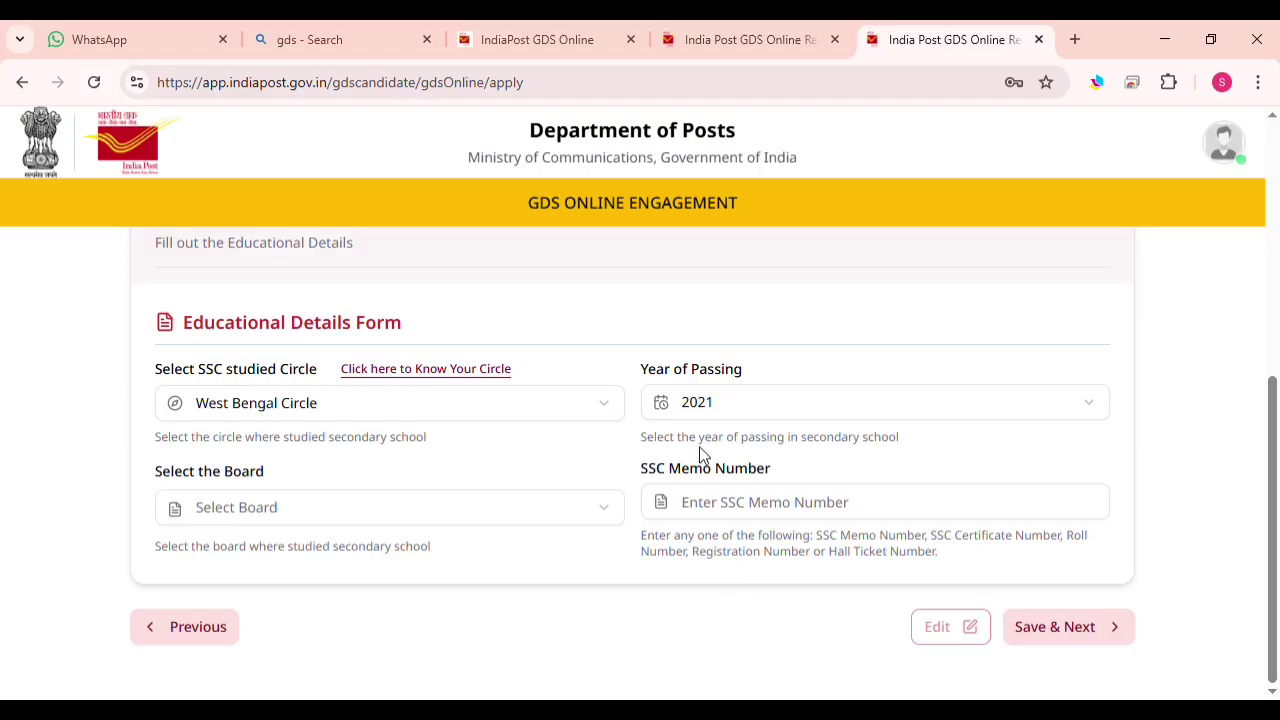
{"action": "left_click", "coordinate": [258, 510]}
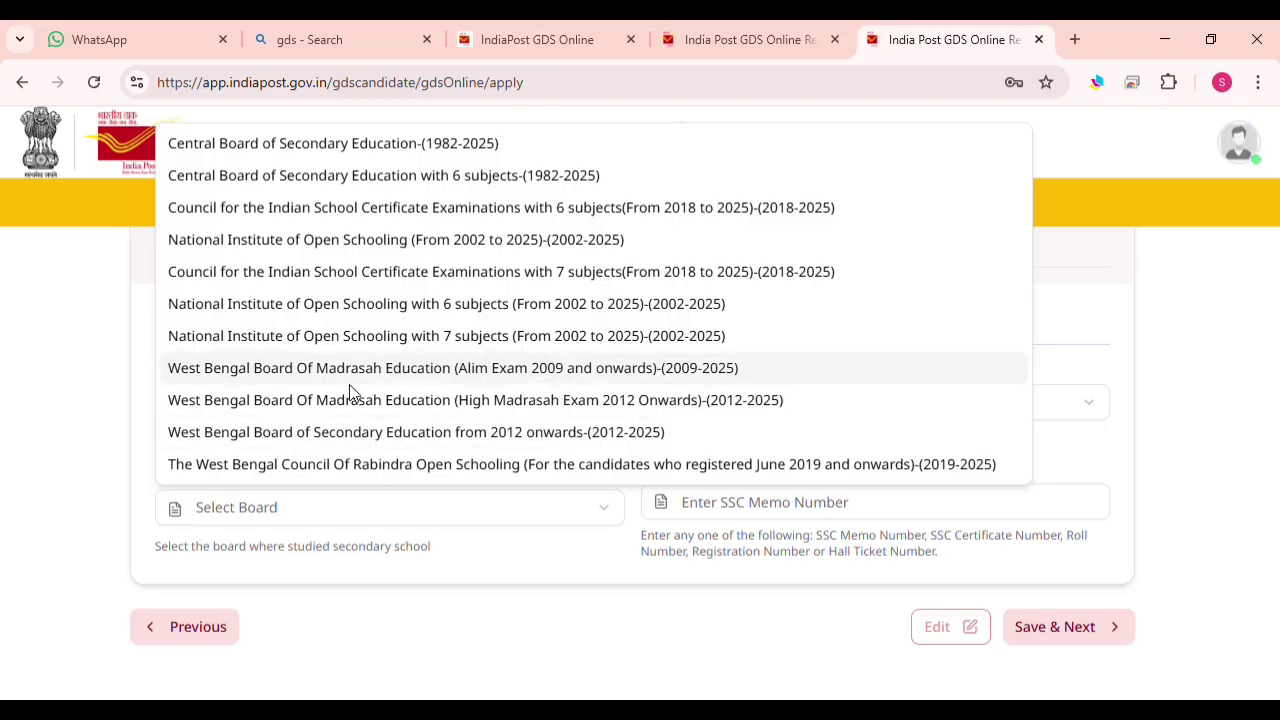
{"action": "left_click", "coordinate": [441, 440]}
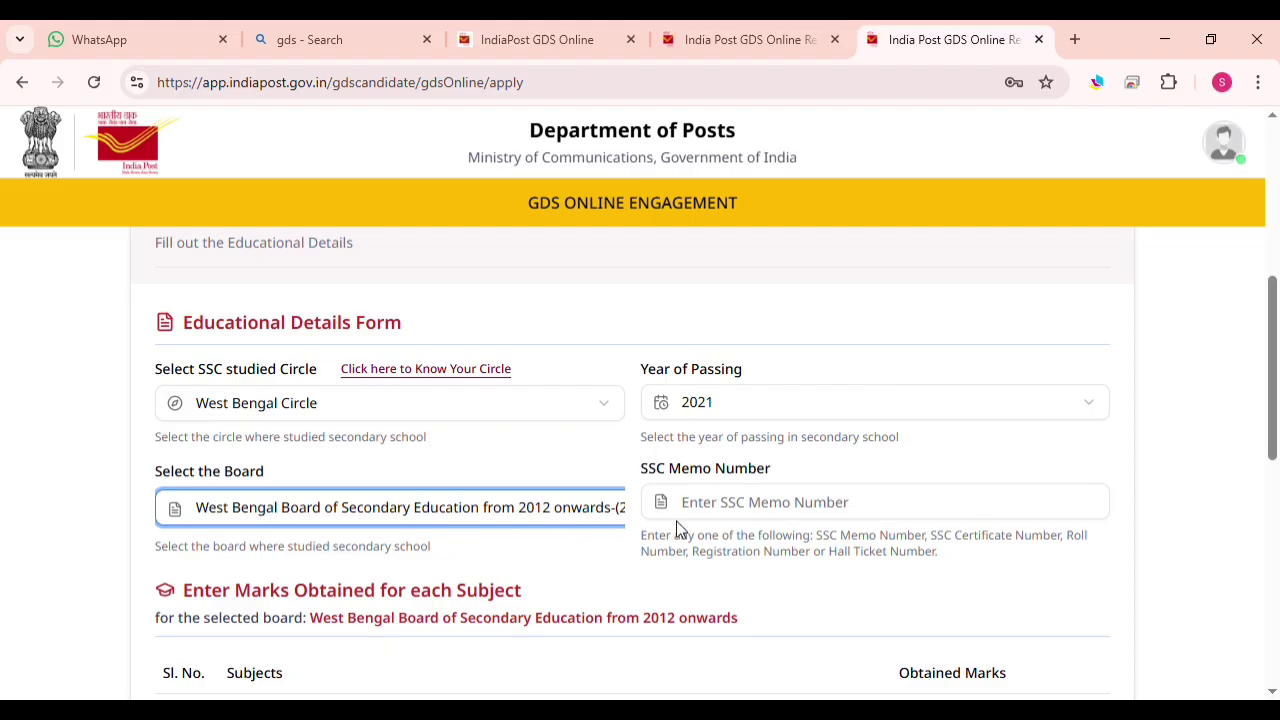
Enter the SSC memo number, Geography 71, and First Language Bengali 80
{"action": "left_click", "coordinate": [761, 518]}
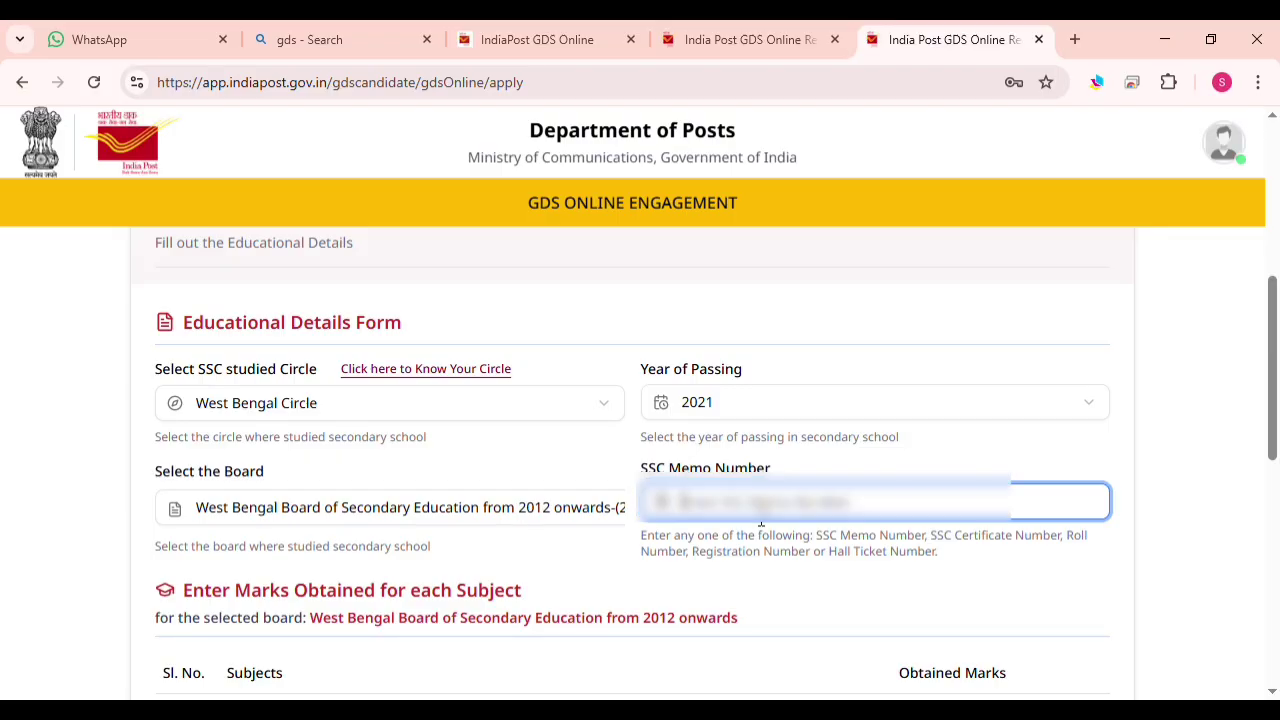
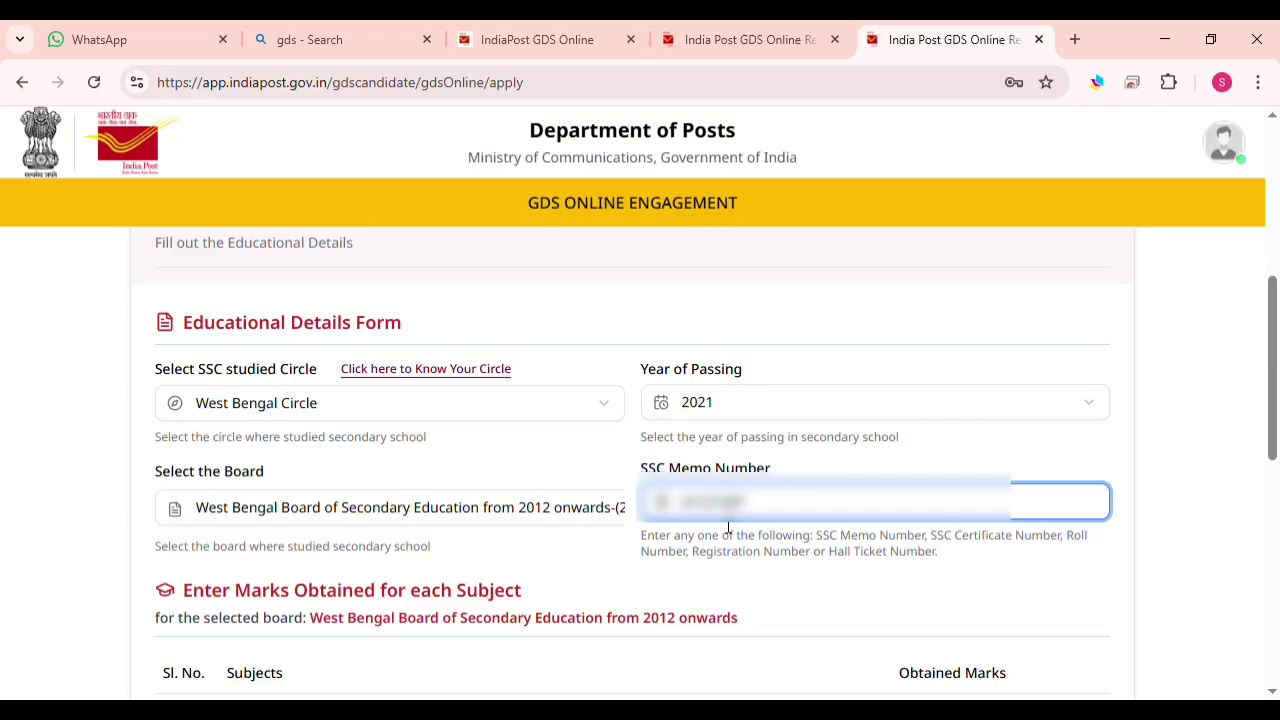
{"action": "scroll", "coordinate": [746, 528], "scroll_direction": "down", "scroll_amount": 3}
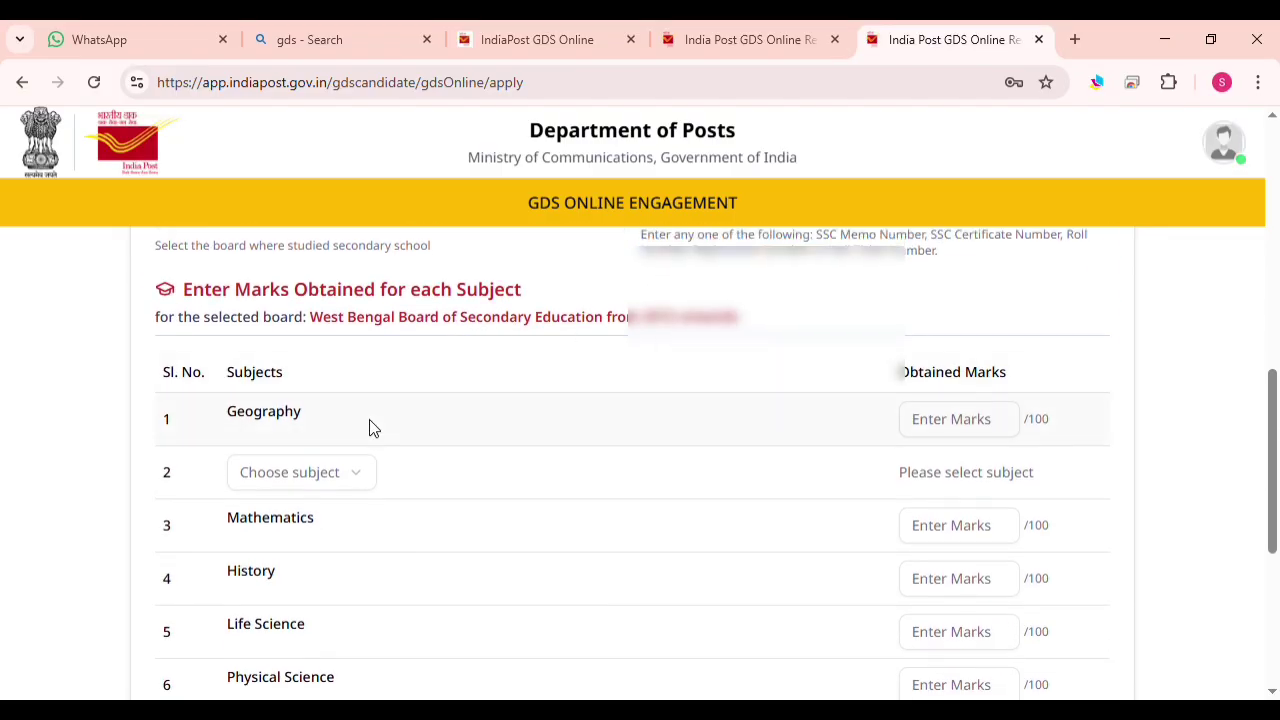
{"action": "left_click", "coordinate": [934, 432]}
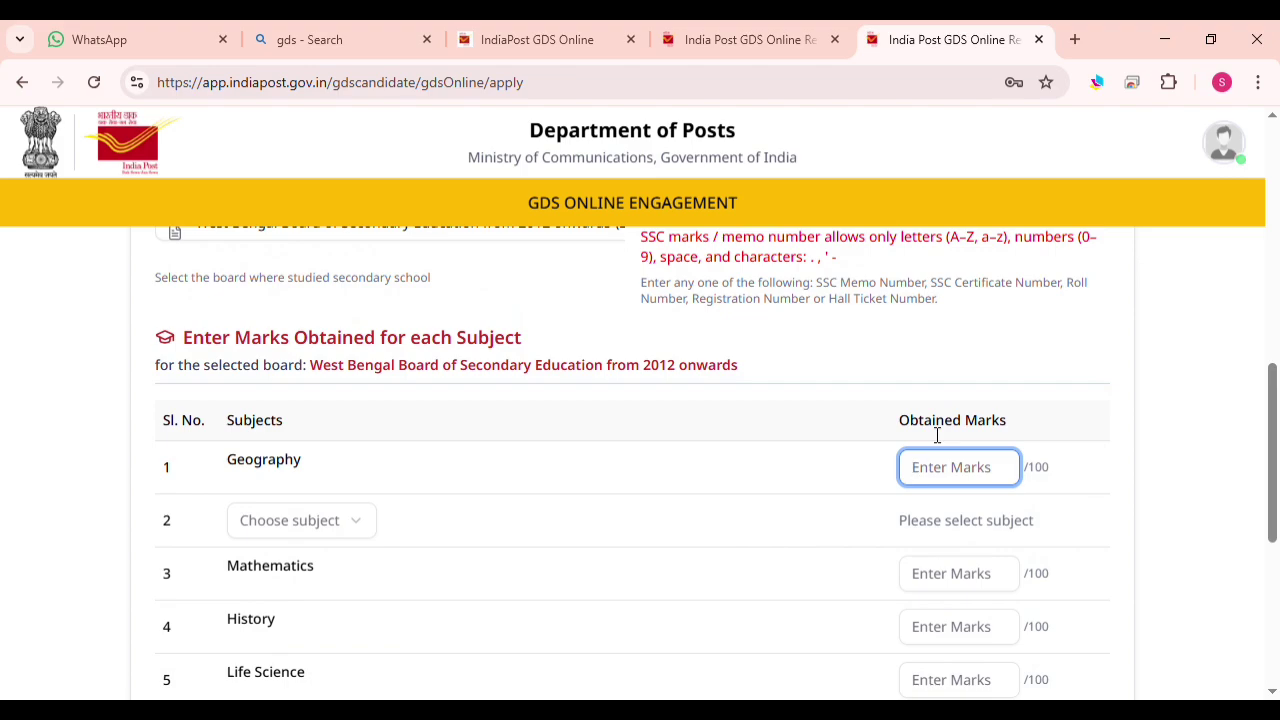
{"action": "type", "text": "71"}
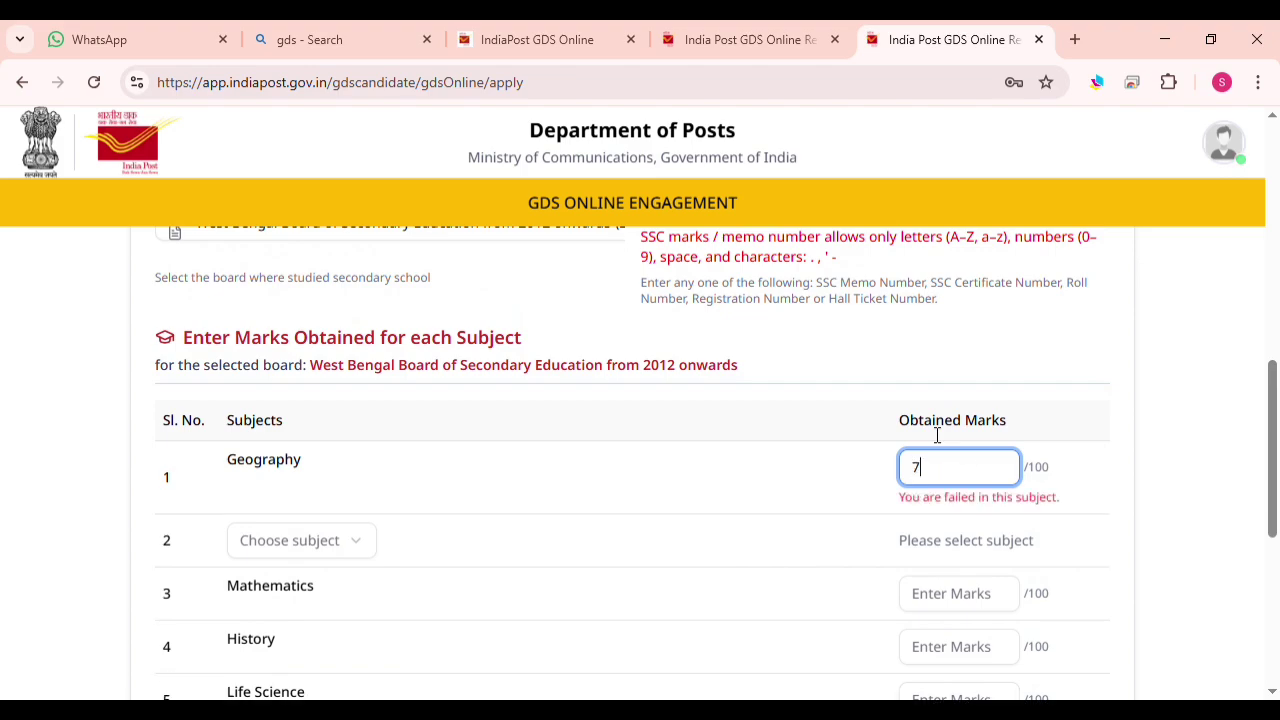
{"action": "left_click", "coordinate": [272, 519]}
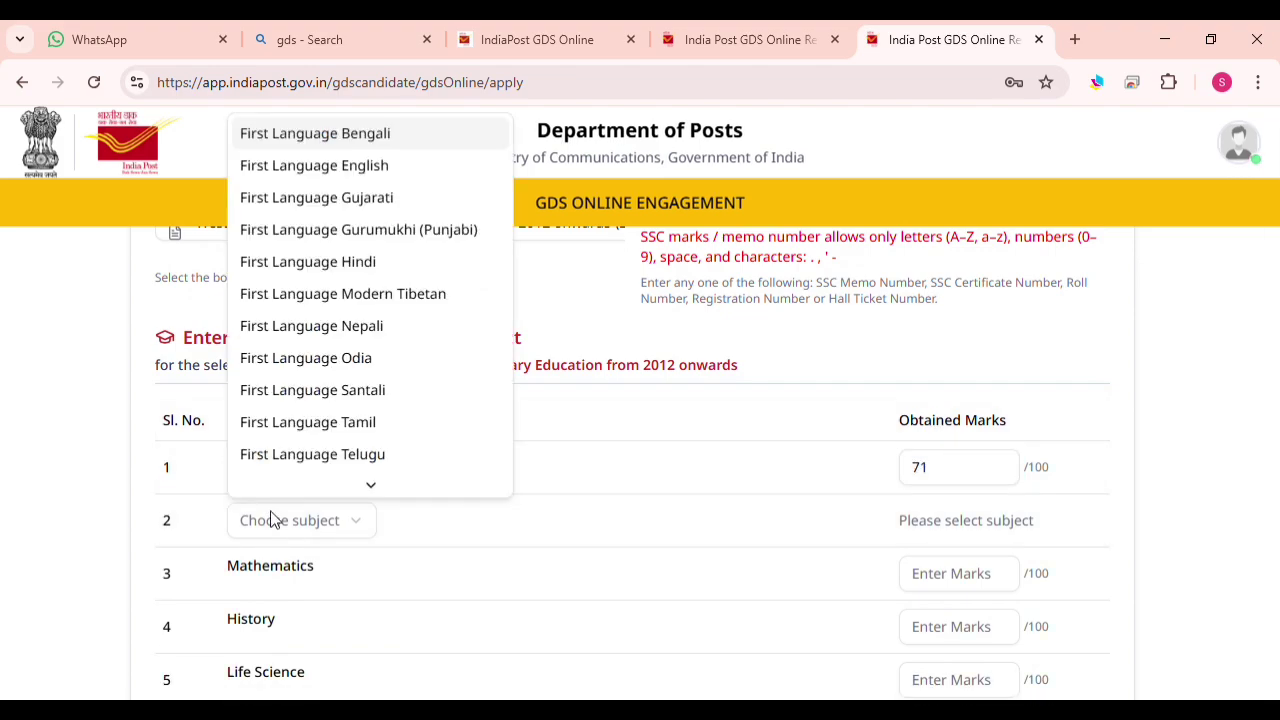
{"action": "left_click", "coordinate": [310, 132]}
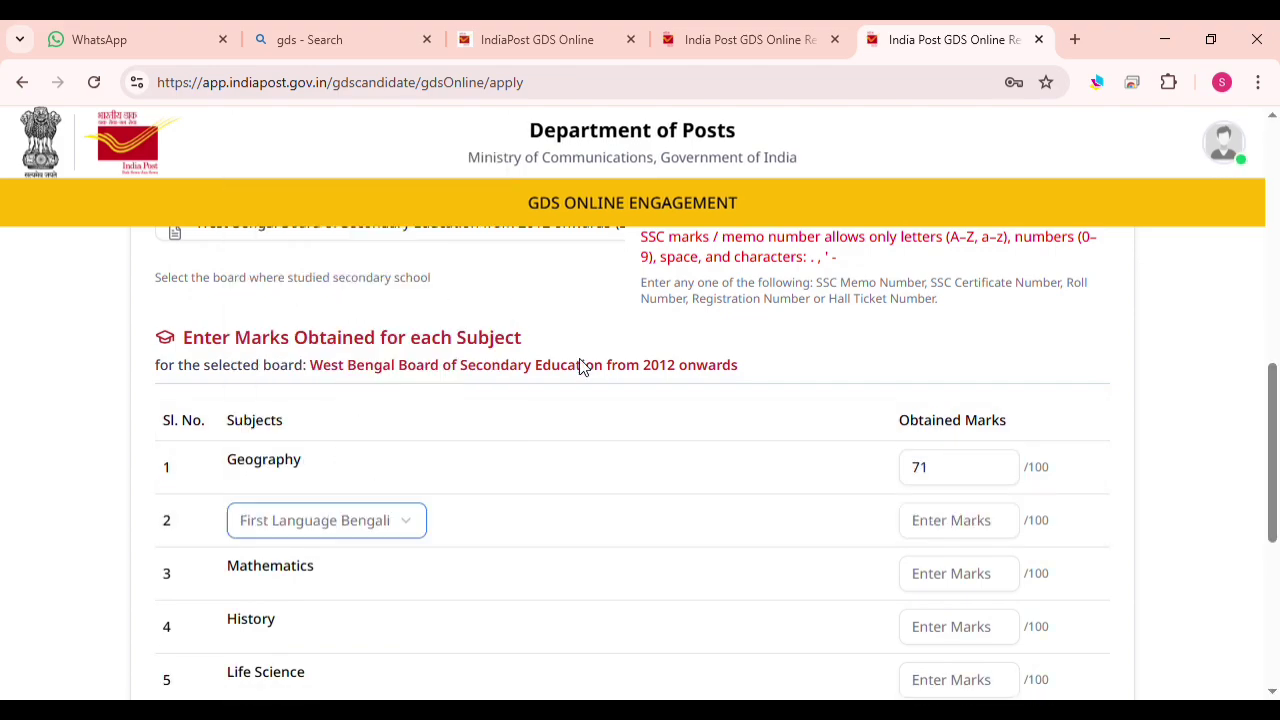
{"action": "left_click", "coordinate": [969, 521]}
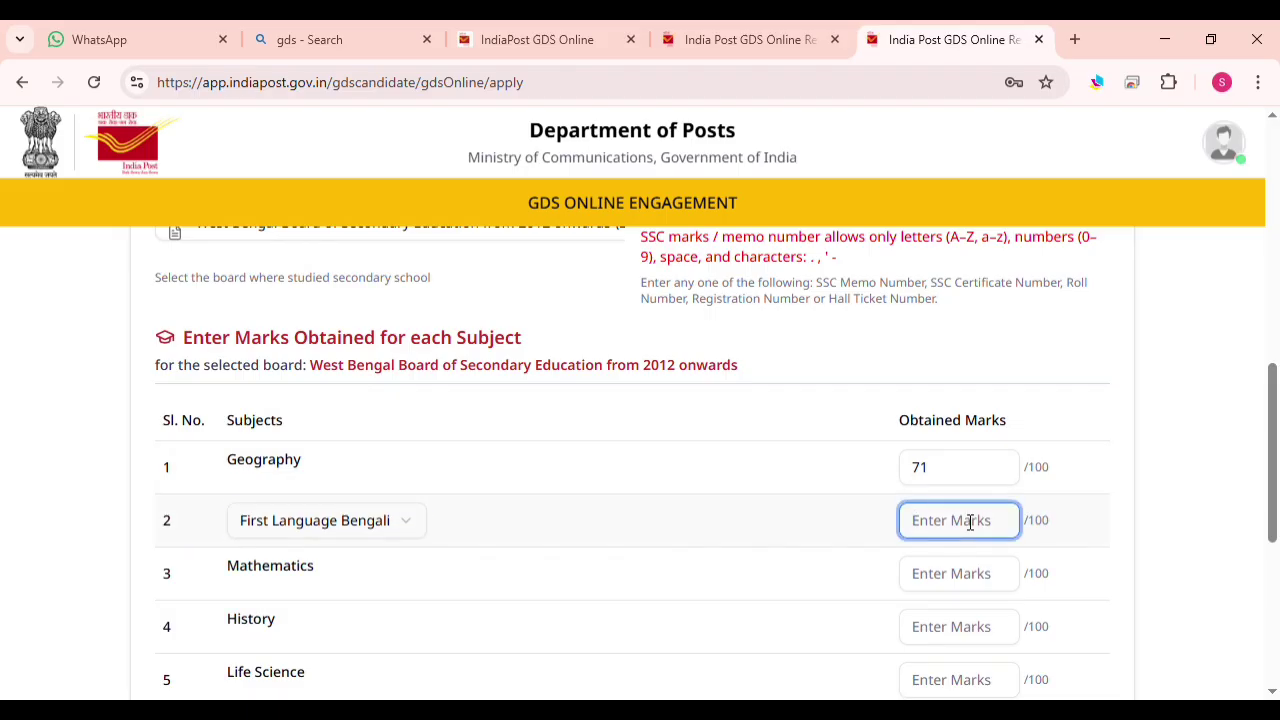
{"action": "type", "text": "80"}
Enter Mathematics 64, History 66, Life Science 60, Physical Science 68, and Second Language English 76
{"action": "scroll", "coordinate": [913, 512], "scroll_direction": "down", "scroll_amount": 1}
{"action": "left_click", "coordinate": [947, 476]}
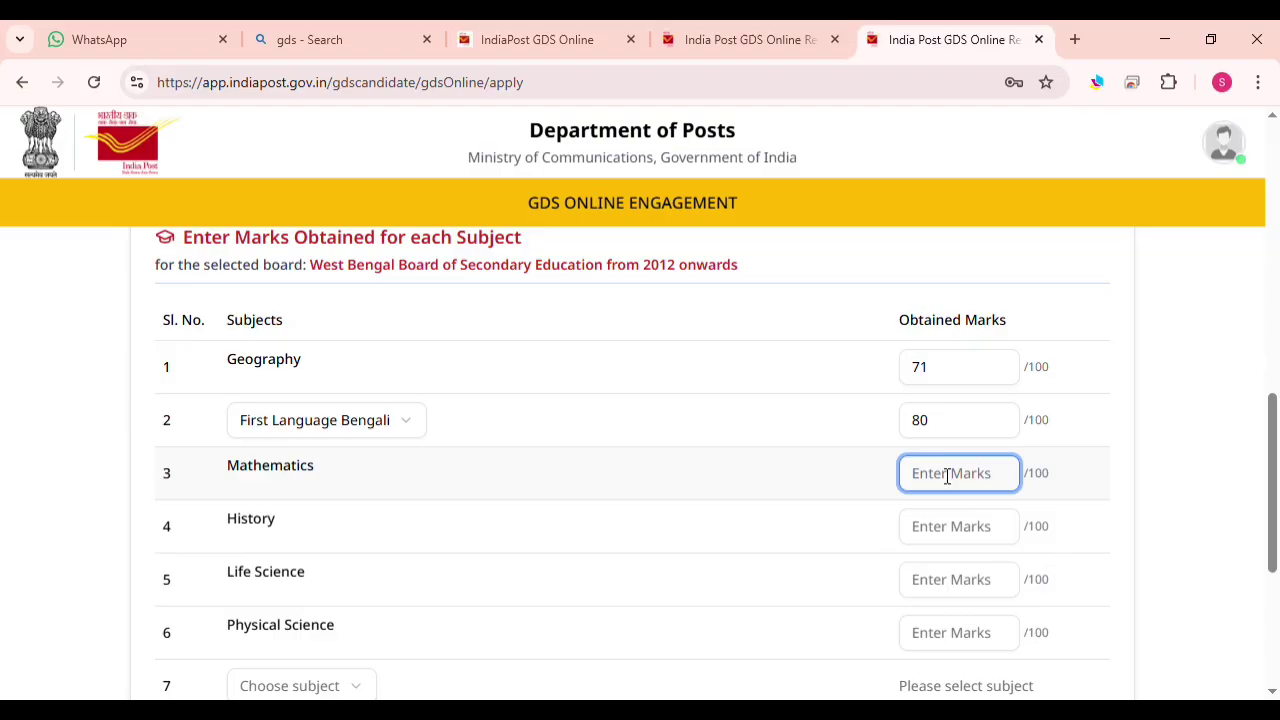
{"action": "type", "text": "64"}
{"action": "left_click", "coordinate": [954, 530]}
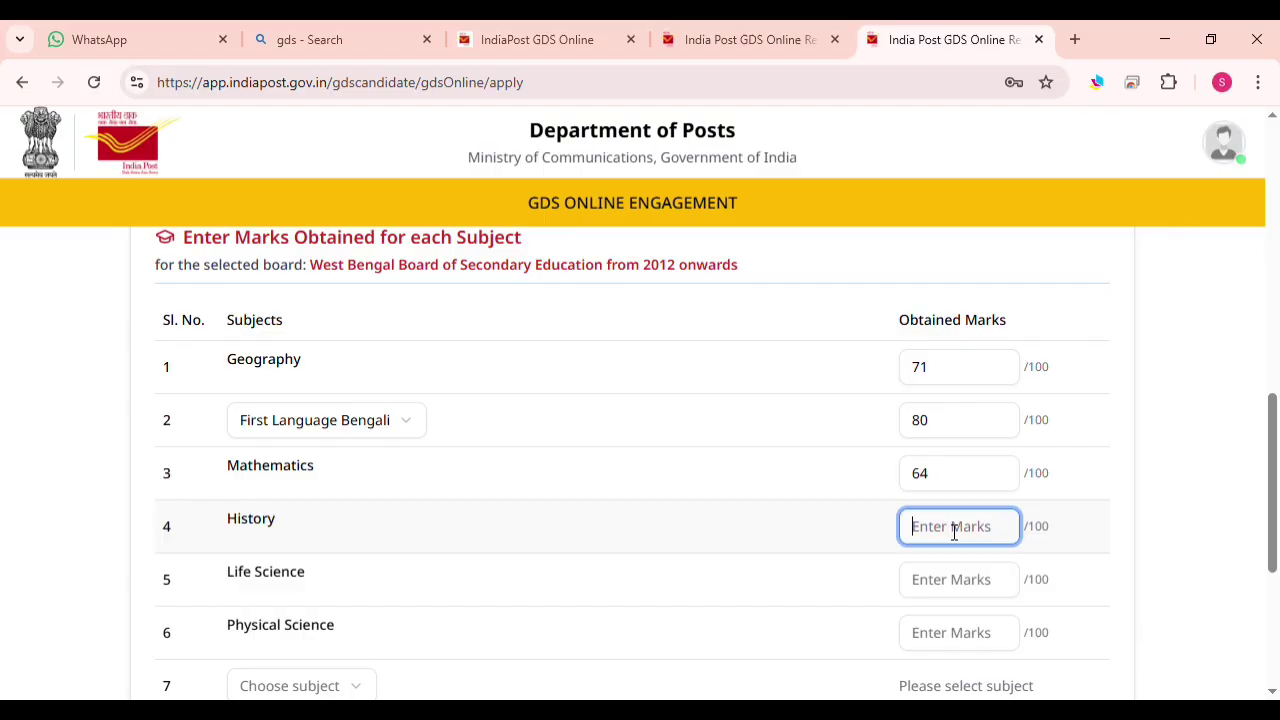
{"action": "type", "text": "66"}
{"action": "left_click", "coordinate": [935, 589]}
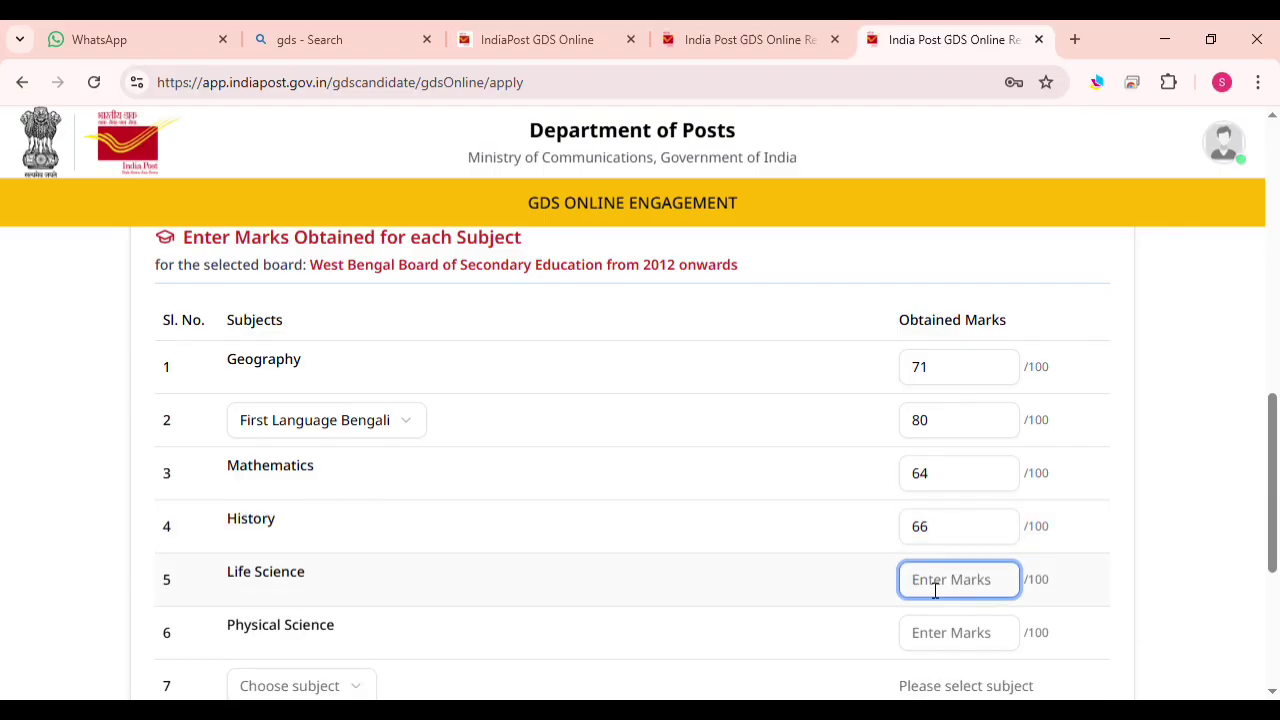
{"action": "type", "text": "60"}
{"action": "scroll", "coordinate": [941, 564], "scroll_direction": "down", "scroll_amount": 2}
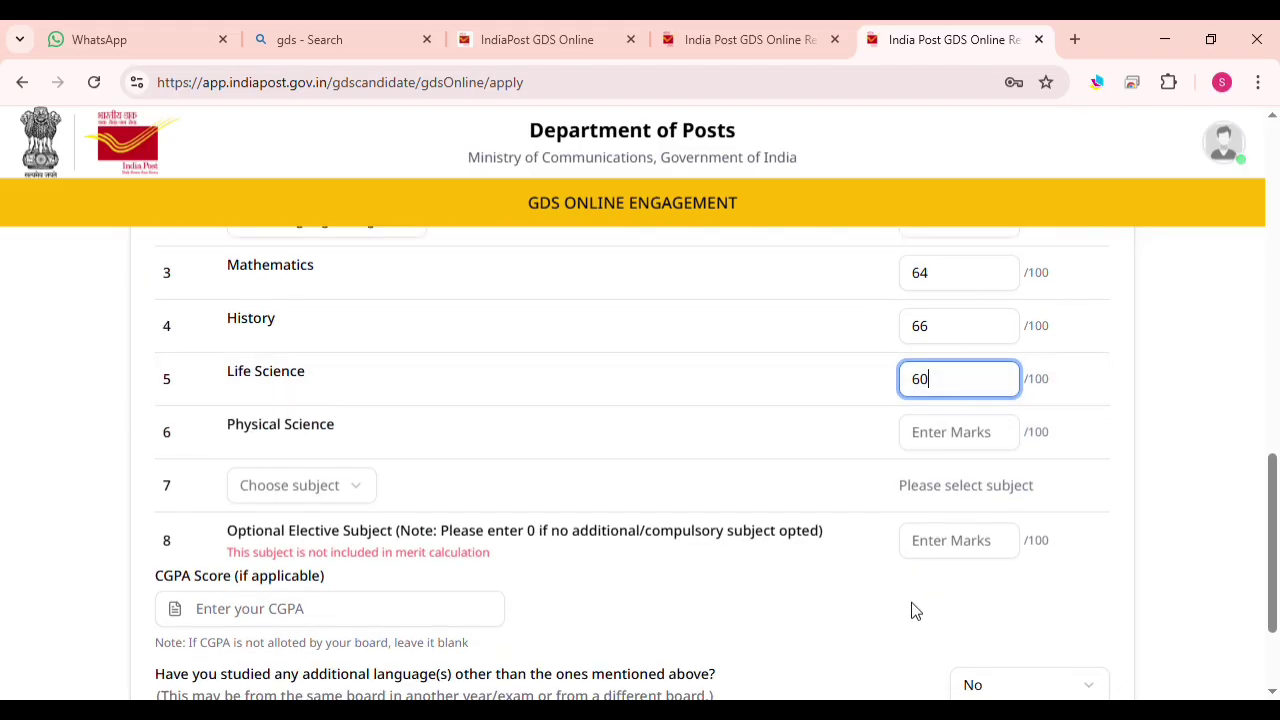
{"action": "left_click", "coordinate": [935, 441]}
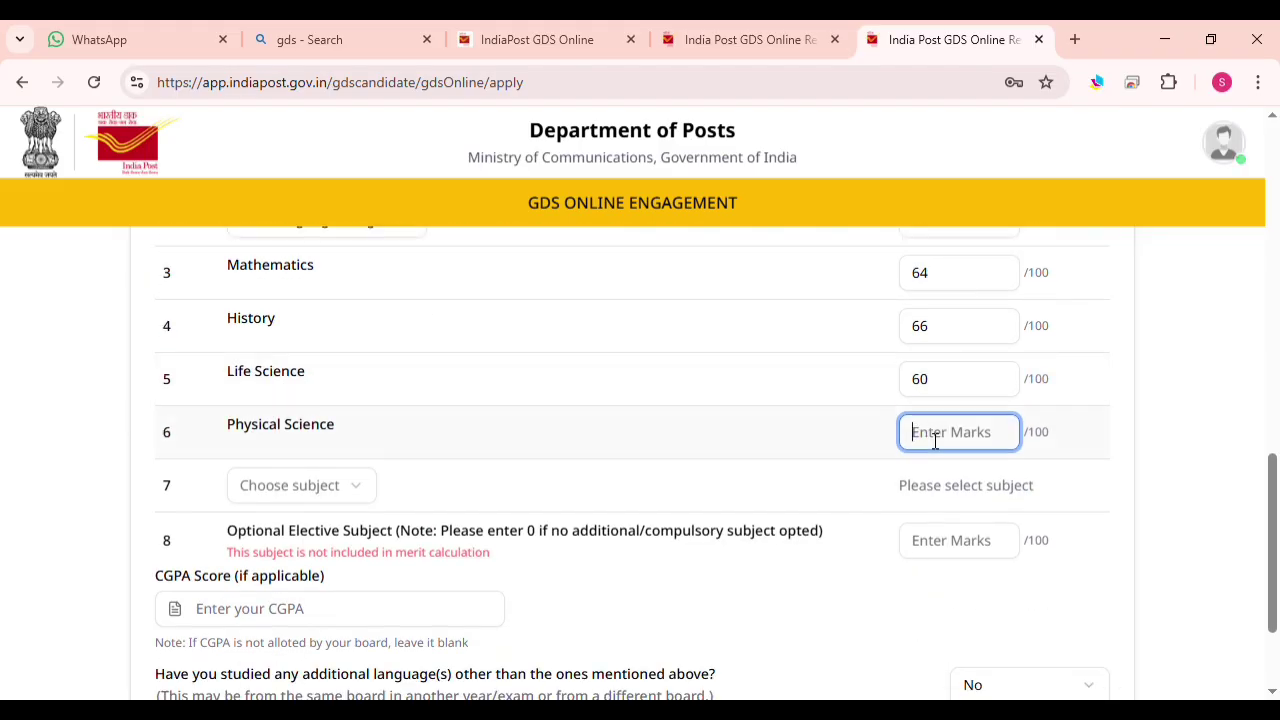
{"action": "type", "text": "68"}
{"action": "left_click", "coordinate": [346, 493]}
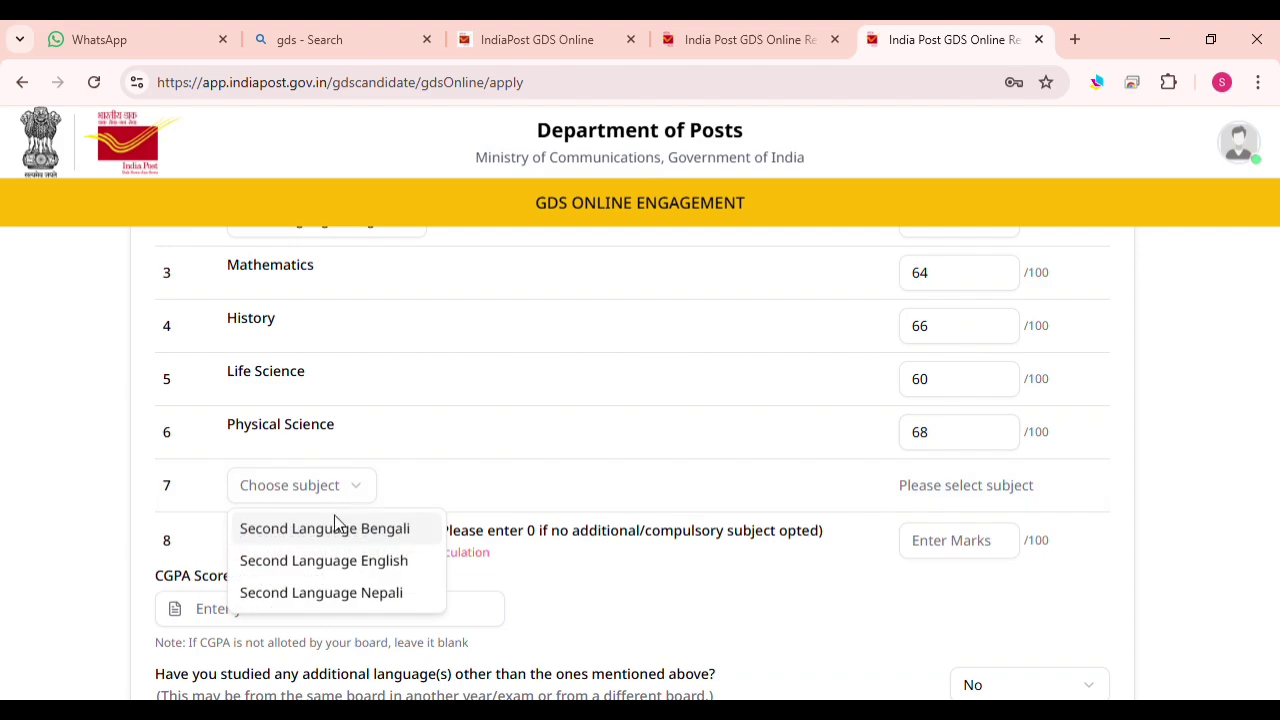
{"action": "left_click", "coordinate": [316, 570]}
{"action": "left_click", "coordinate": [996, 502]}
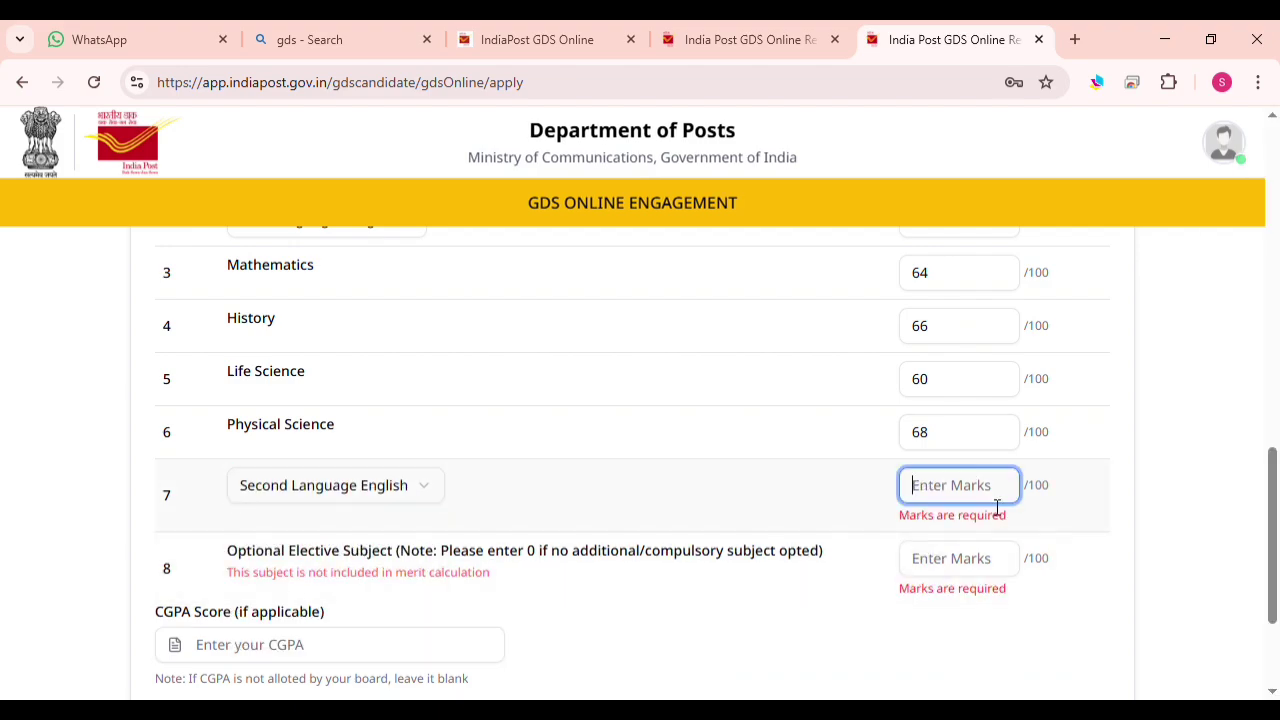
{"action": "type", "text": "76"}
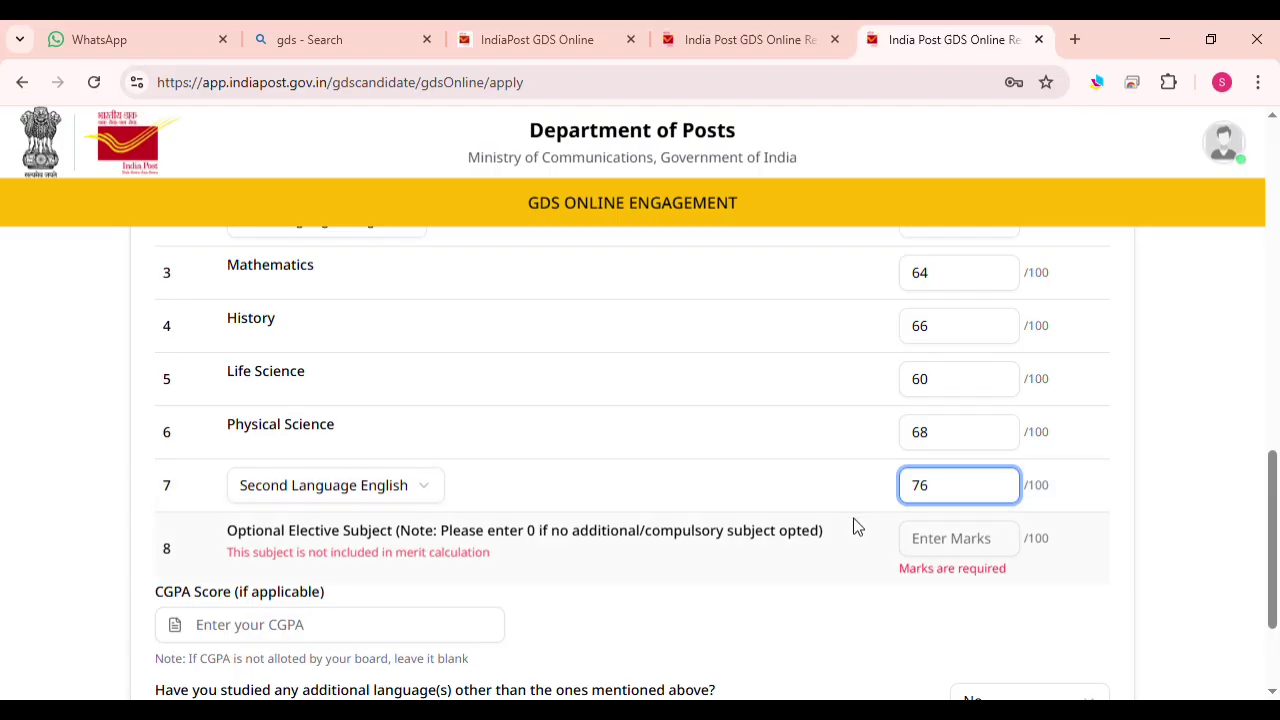
{"action": "scroll", "coordinate": [855, 527], "scroll_direction": "up", "scroll_amount": 2}
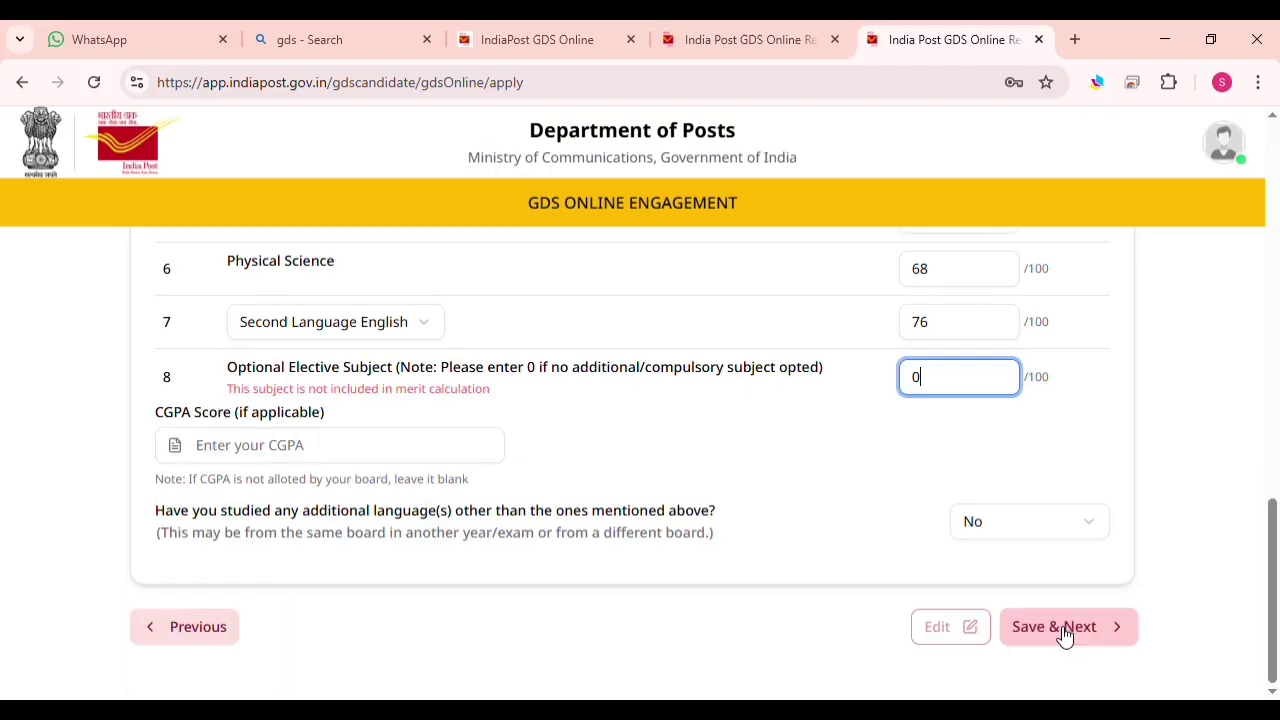
Save the educational details and choose West Bengal Circle as the preferred circle
{"action": "left_click", "coordinate": [1060, 630]}
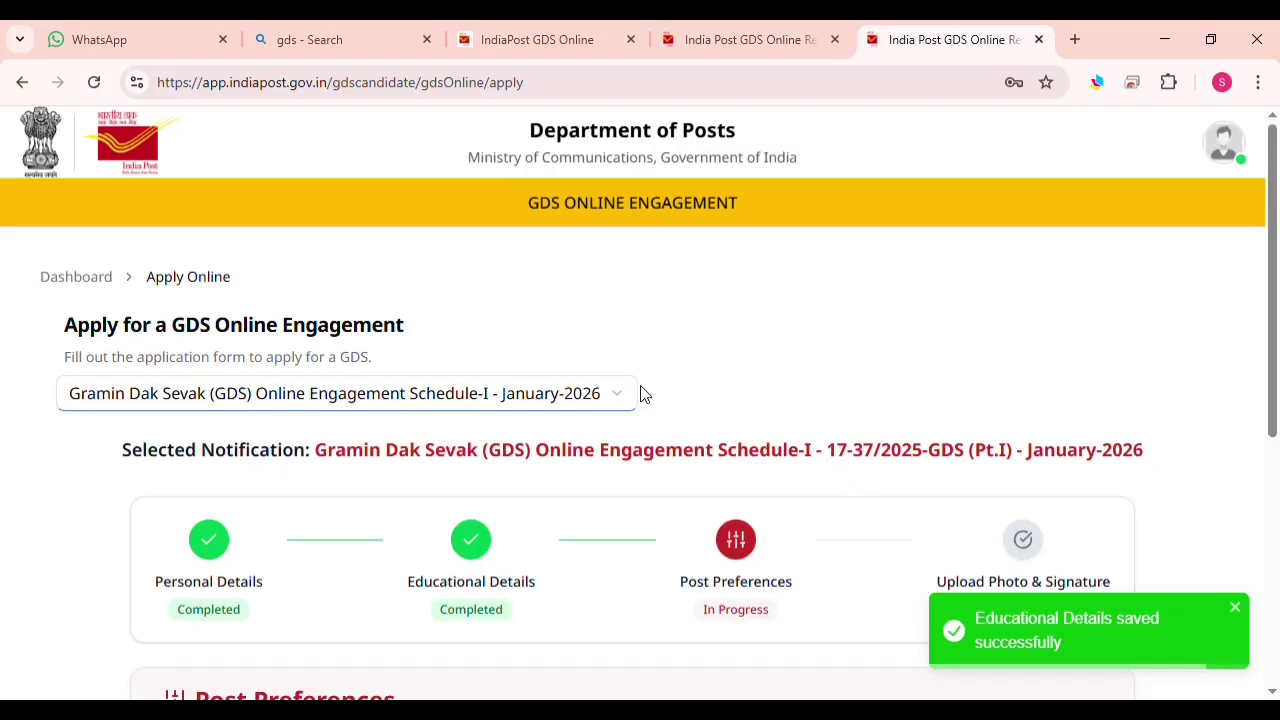
{"action": "scroll", "coordinate": [535, 338], "scroll_direction": "down", "scroll_amount": 2}
{"action": "scroll", "coordinate": [535, 360], "scroll_direction": "down", "scroll_amount": 2}
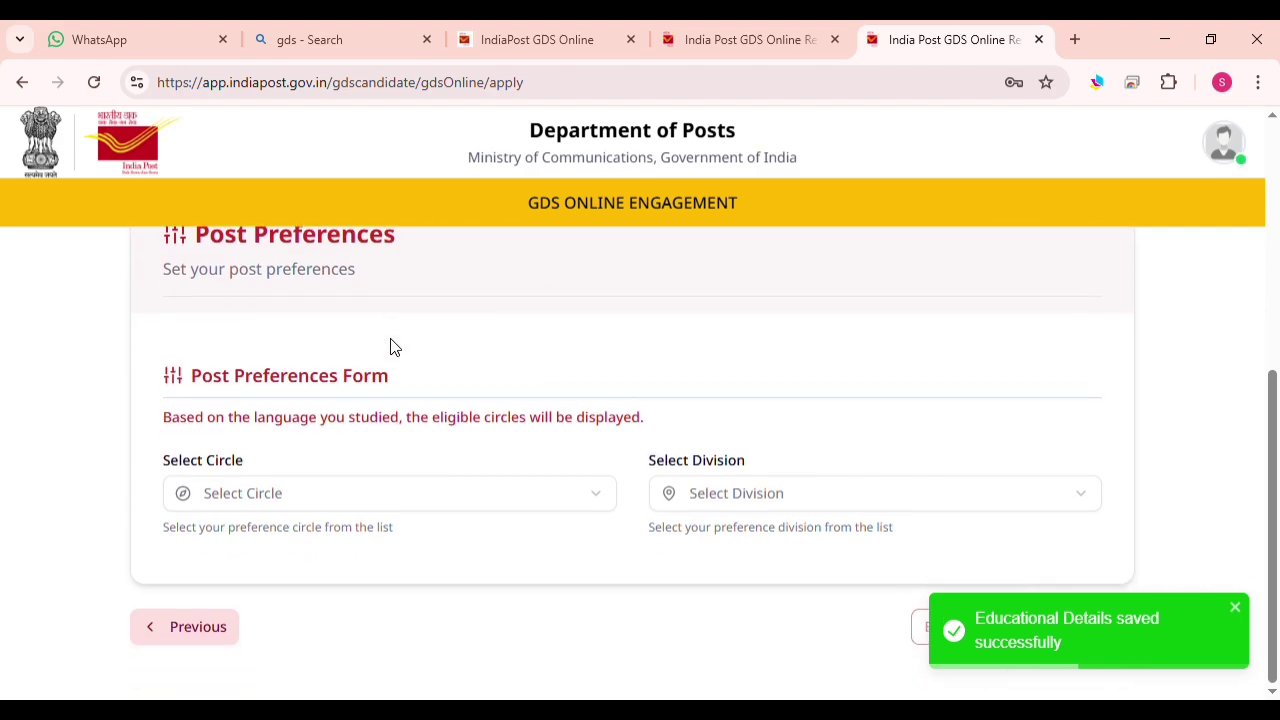
{"action": "scroll", "coordinate": [391, 346], "scroll_direction": "down", "scroll_amount": 1}
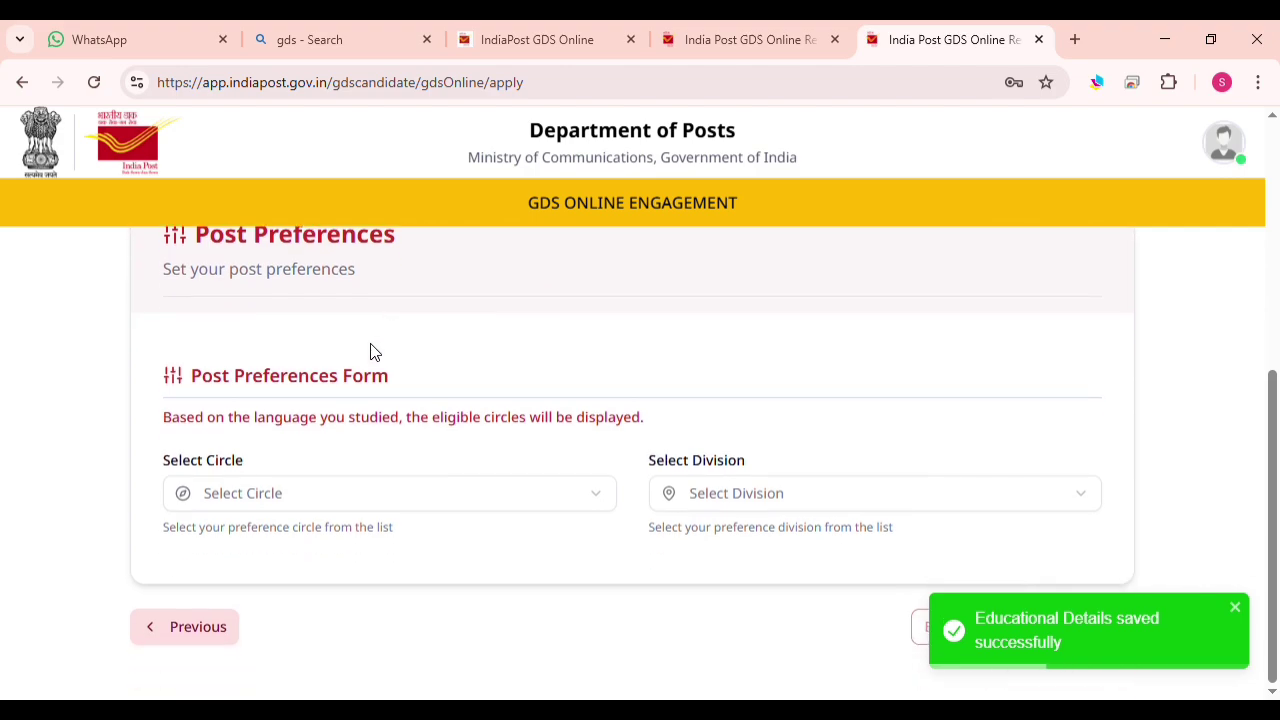
{"action": "left_click", "coordinate": [337, 494]}
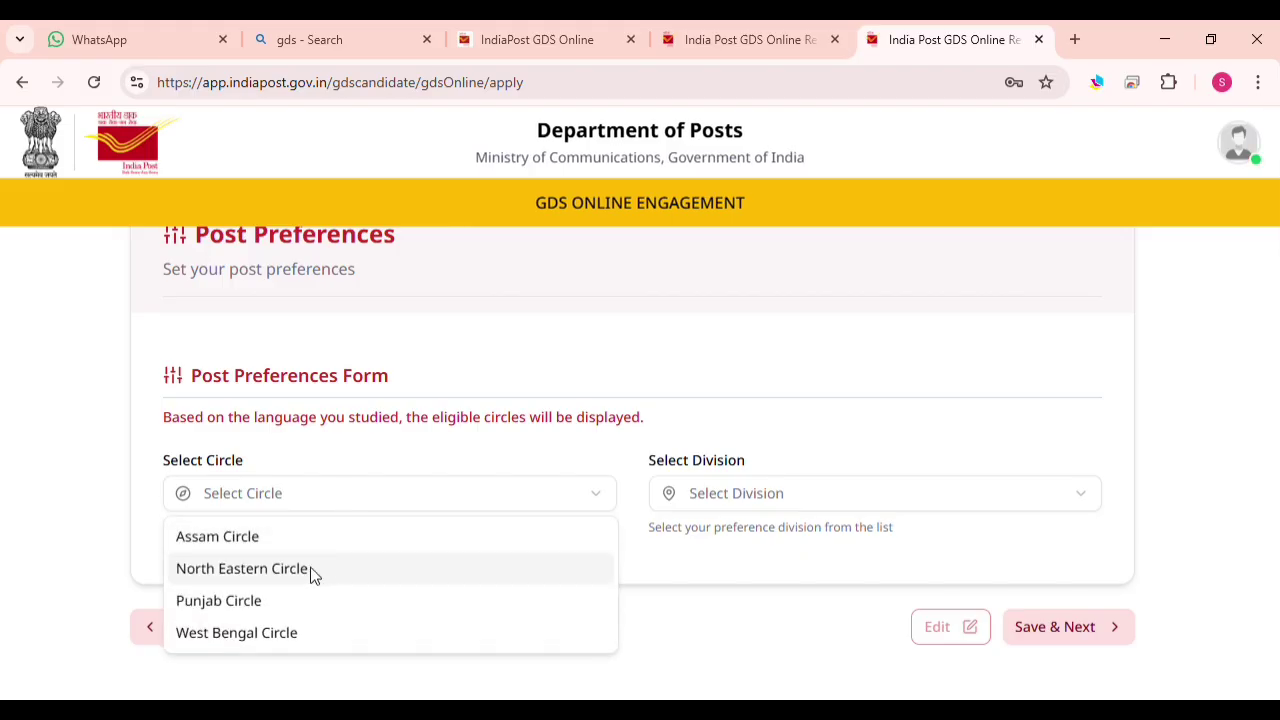
{"action": "left_click", "coordinate": [282, 627]}
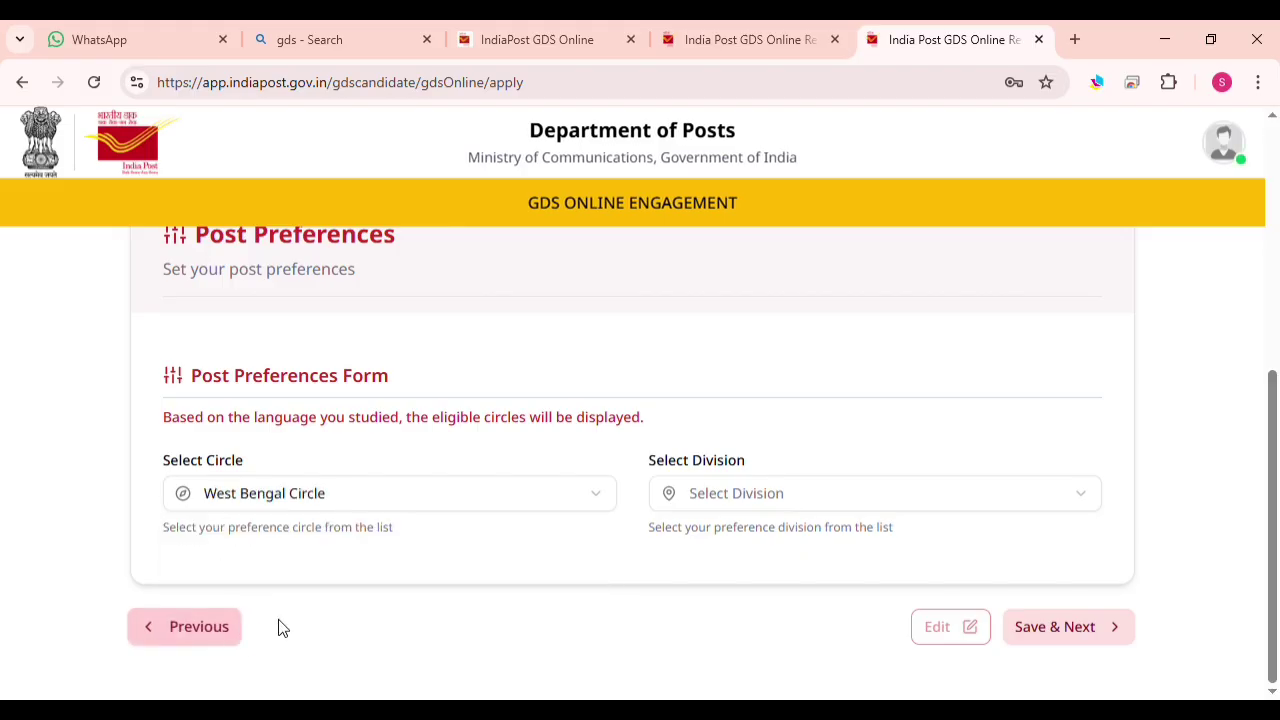
Choose Nadia South Division and browse to the second page of available posts
{"action": "left_click", "coordinate": [800, 501]}
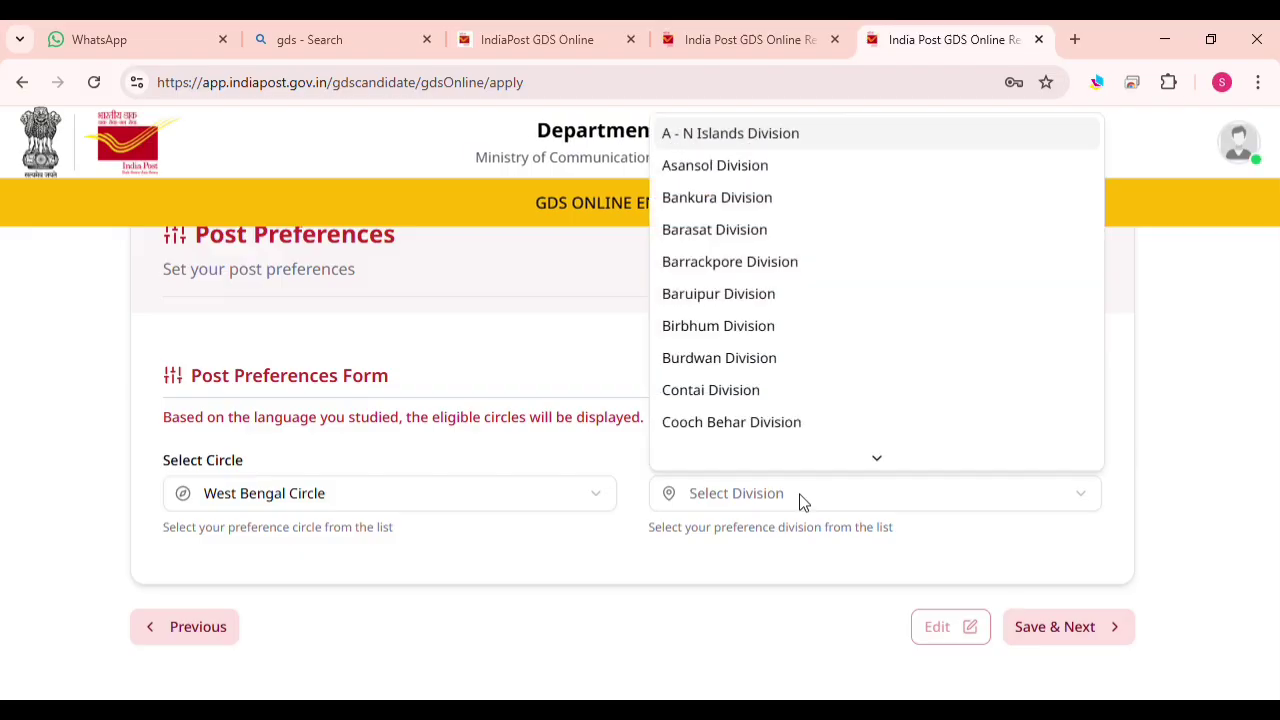
{"action": "scroll", "coordinate": [830, 310], "scroll_direction": "down", "scroll_amount": 1}
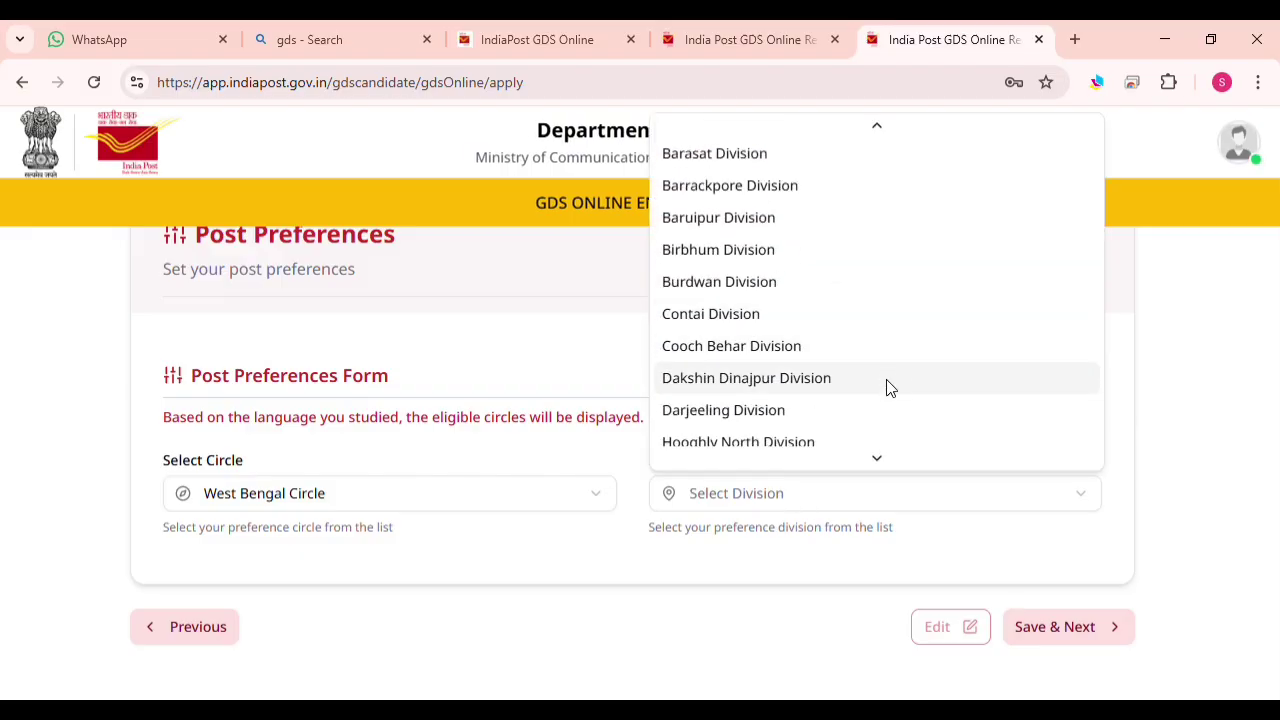
{"action": "scroll", "coordinate": [885, 387], "scroll_direction": "down", "scroll_amount": 2}
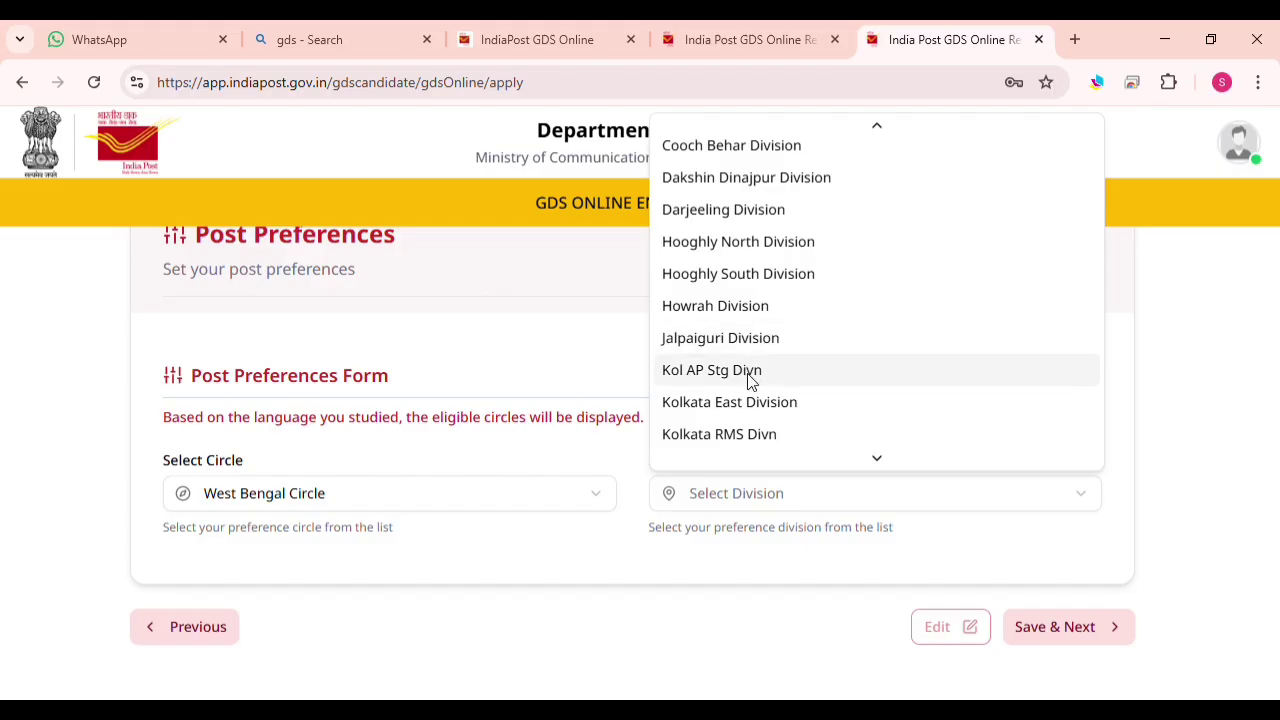
{"action": "scroll", "coordinate": [755, 383], "scroll_direction": "down", "scroll_amount": 1}
{"action": "scroll", "coordinate": [748, 350], "scroll_direction": "down", "scroll_amount": 2}
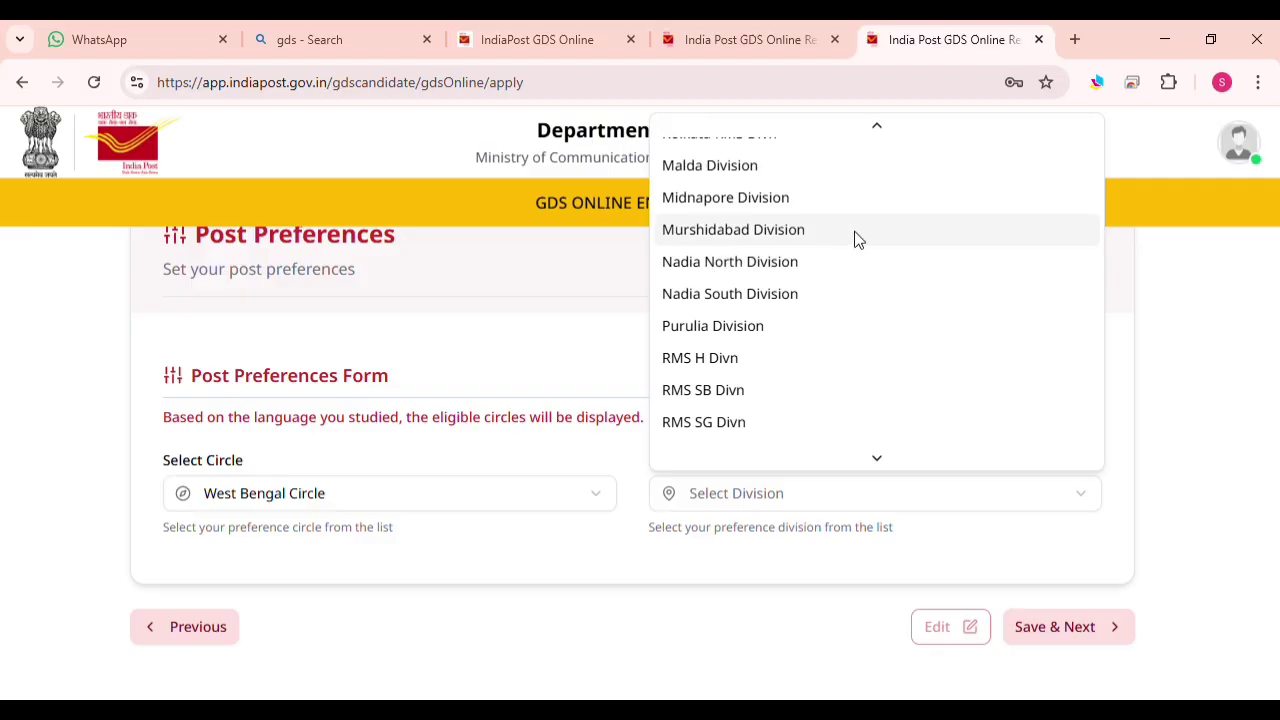
{"action": "left_click", "coordinate": [717, 295]}
{"action": "scroll", "coordinate": [436, 447], "scroll_direction": "down", "scroll_amount": 1}
{"action": "scroll", "coordinate": [436, 447], "scroll_direction": "down", "scroll_amount": 4}
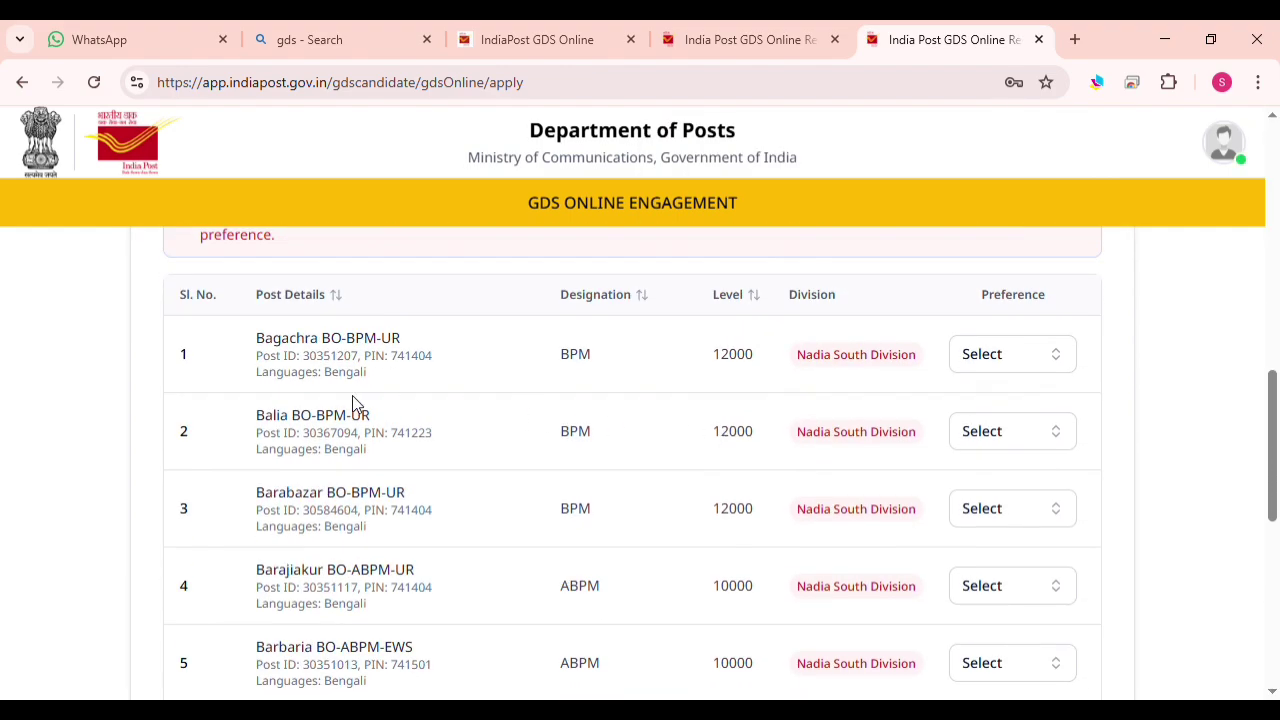
{"action": "scroll", "coordinate": [352, 403], "scroll_direction": "down", "scroll_amount": 5}
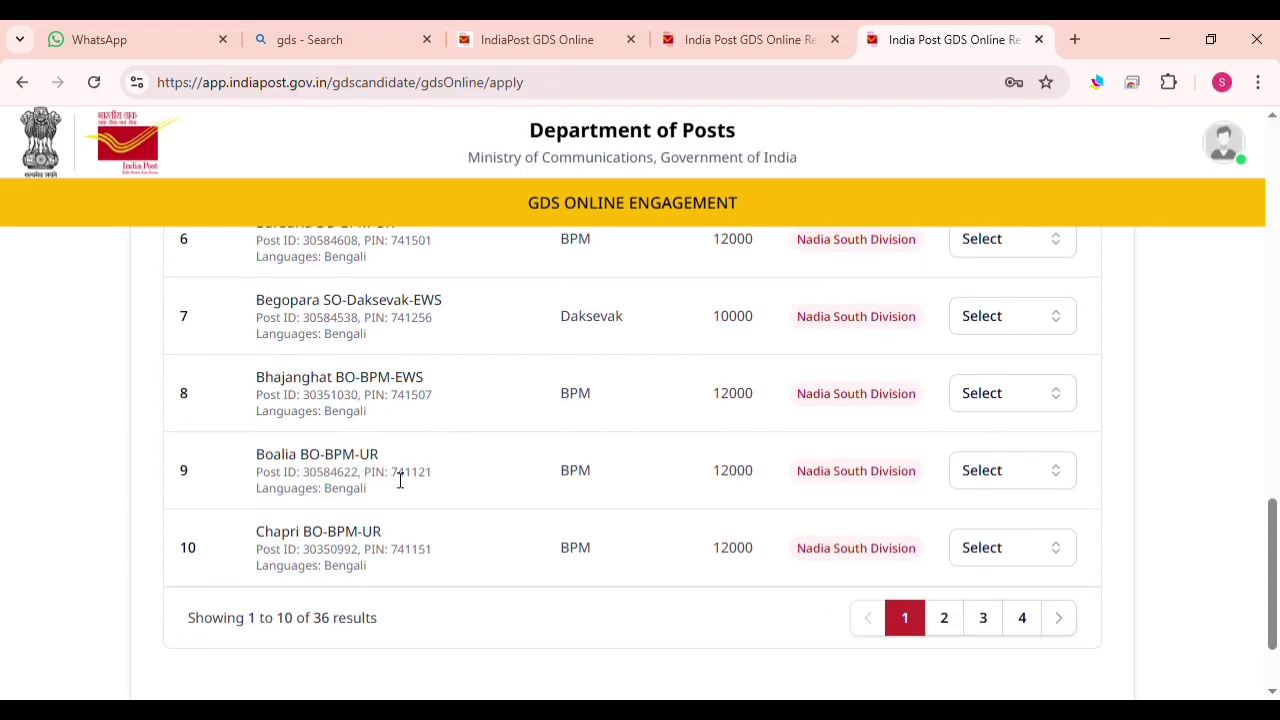
{"action": "scroll", "coordinate": [400, 481], "scroll_direction": "down", "scroll_amount": 1}
{"action": "left_click", "coordinate": [944, 527]}
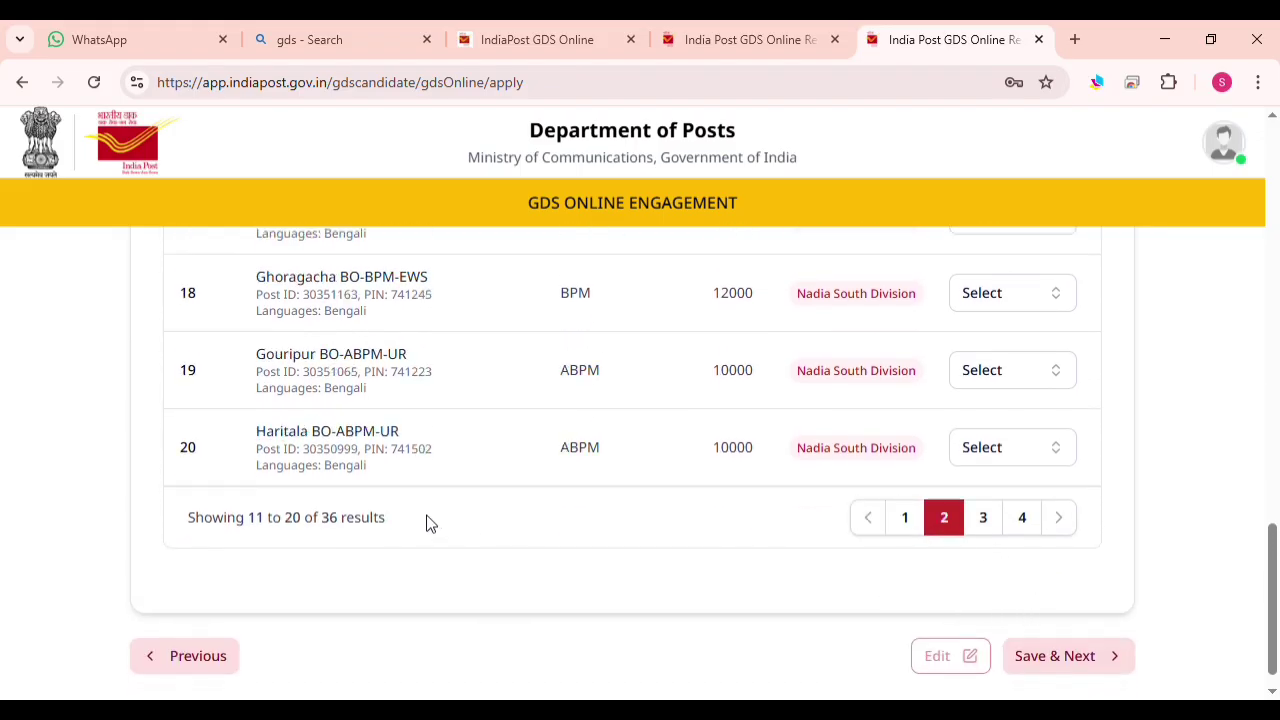
{"action": "scroll", "coordinate": [426, 523], "scroll_direction": "up", "scroll_amount": 3}
{"action": "scroll", "coordinate": [426, 520], "scroll_direction": "up", "scroll_amount": 2}
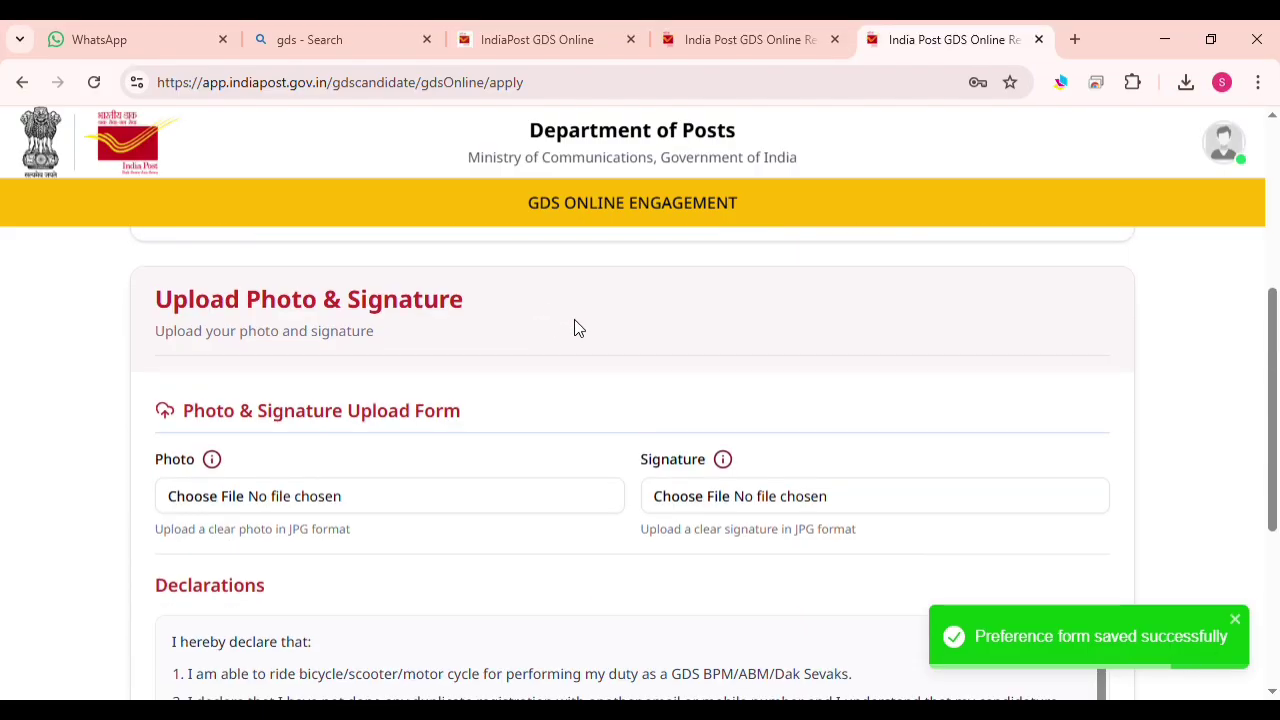
Replace the oversized signature with a valid file and open the application preview
{"action": "scroll", "coordinate": [463, 380], "scroll_direction": "down", "scroll_amount": 1}
{"action": "scroll", "coordinate": [393, 437], "scroll_direction": "down", "scroll_amount": 2}
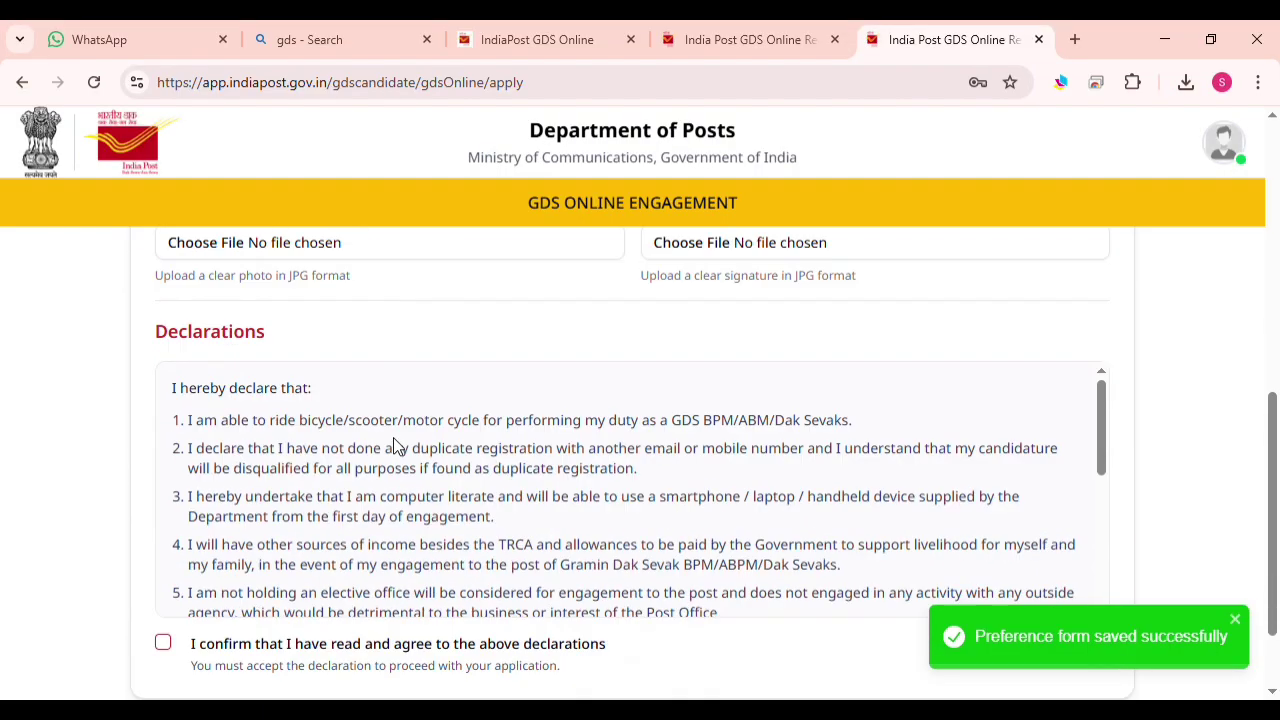
{"action": "scroll", "coordinate": [393, 445], "scroll_direction": "up", "scroll_amount": 2}
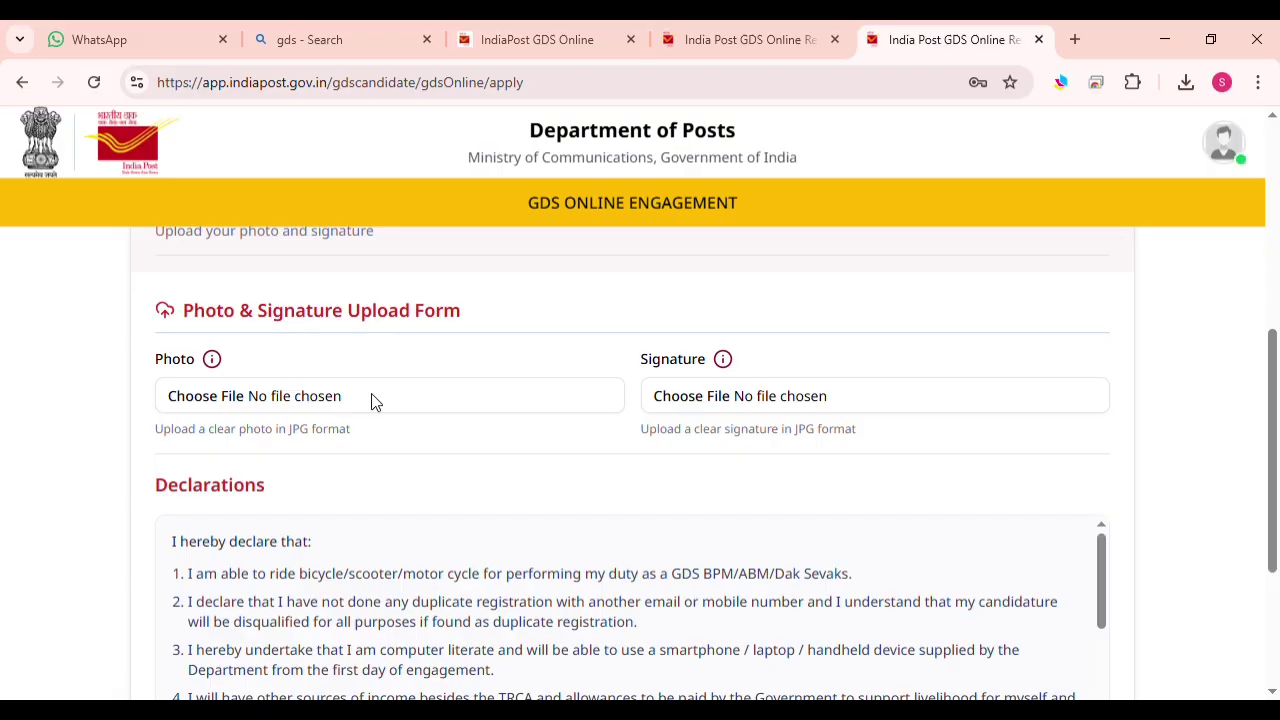
{"action": "scroll", "coordinate": [371, 396], "scroll_direction": "up", "scroll_amount": 2}
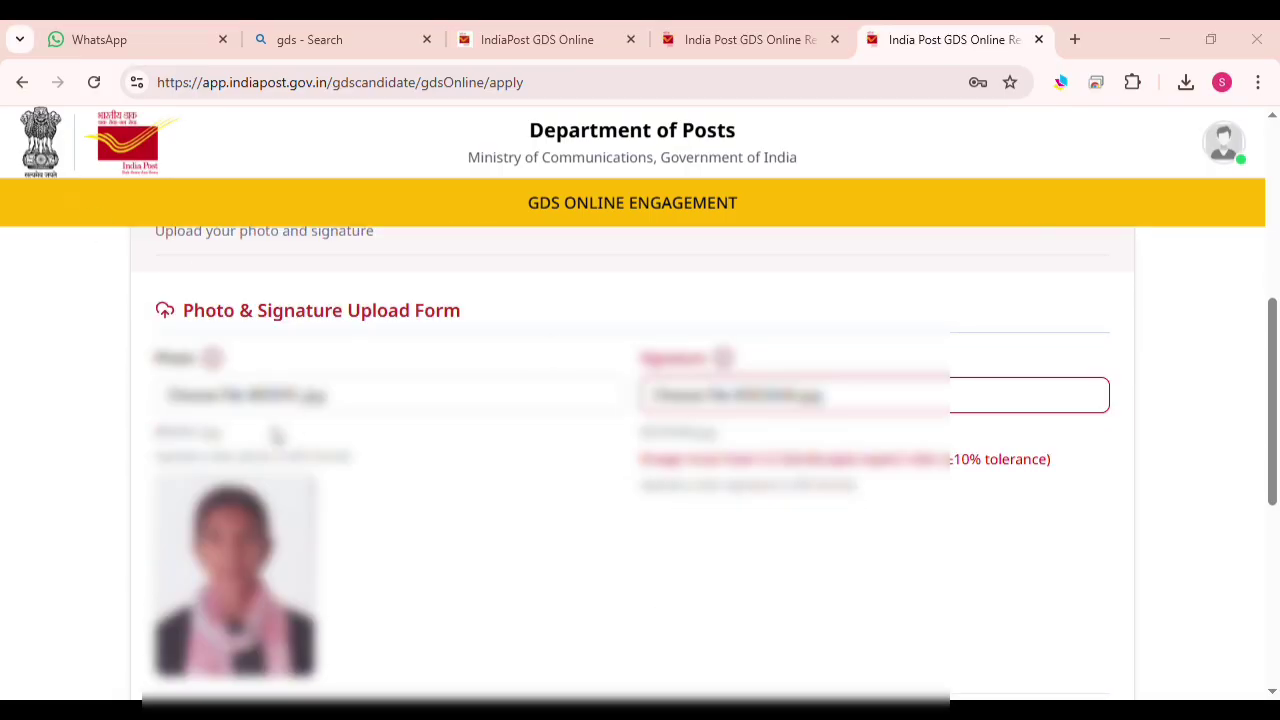
{"action": "double_click", "coordinate": [265, 431]}
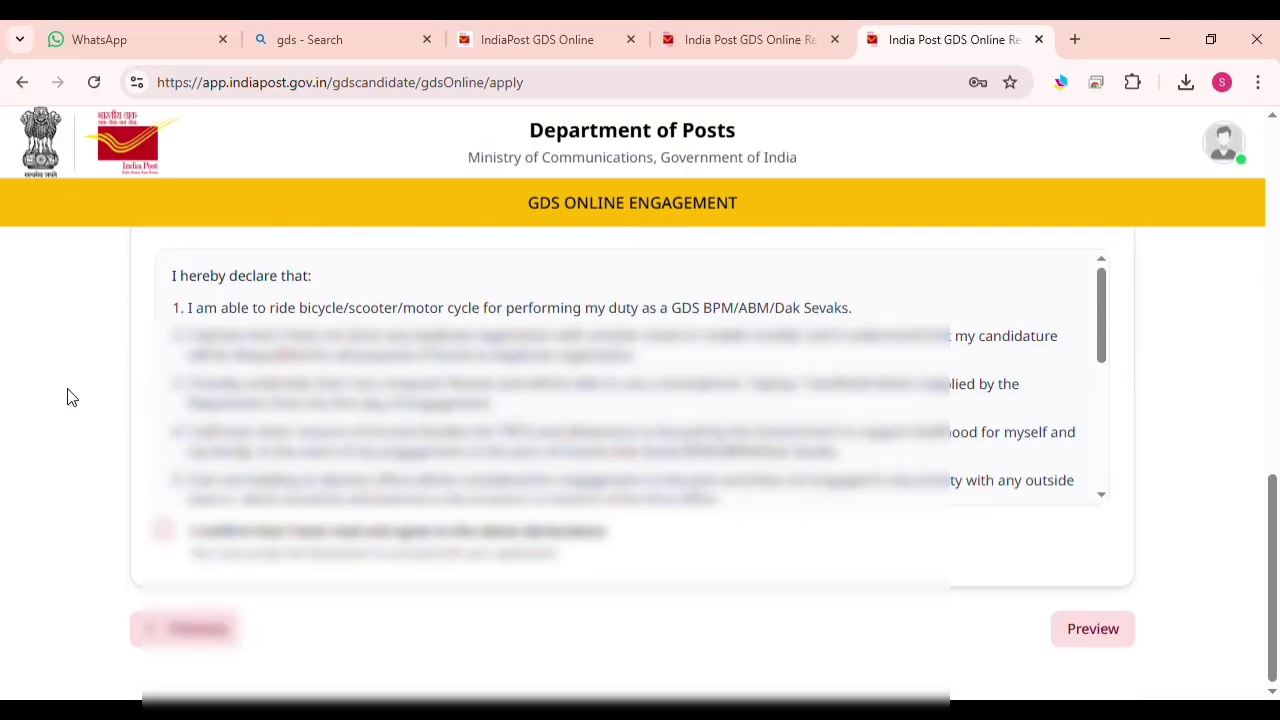
{"action": "left_click", "coordinate": [1097, 631]}
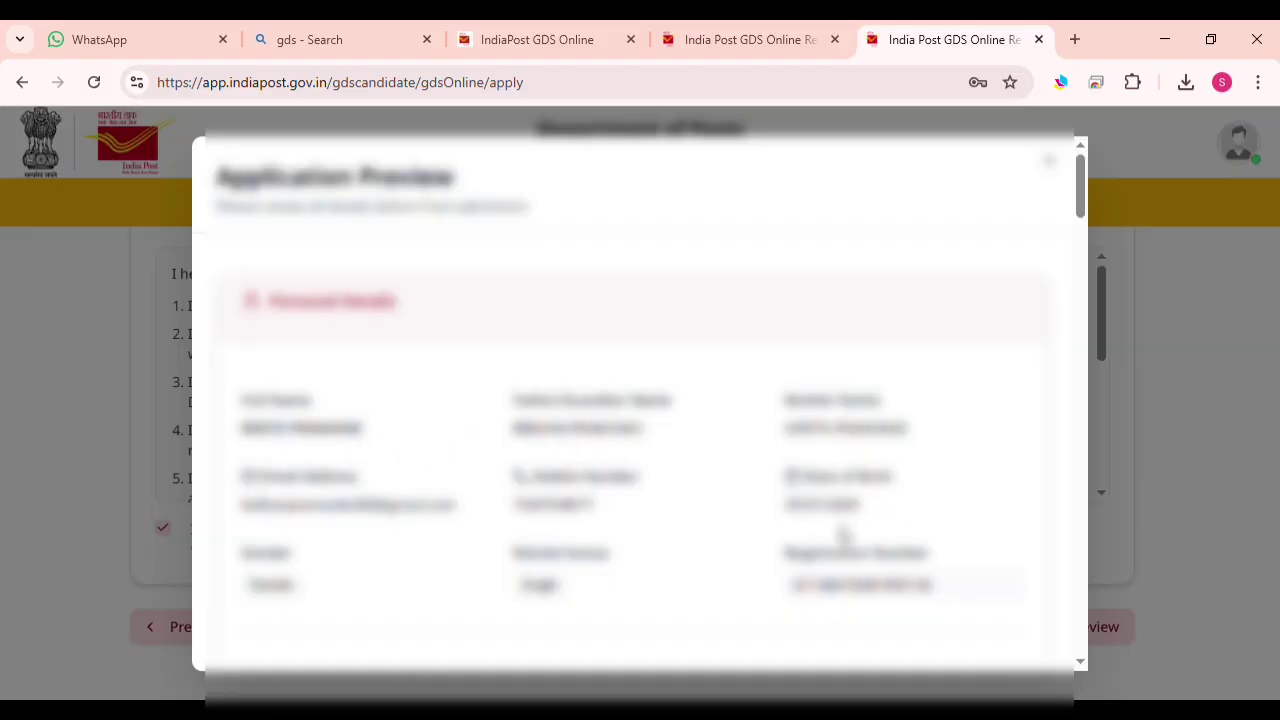
{"action": "scroll", "coordinate": [463, 520], "scroll_direction": "down", "scroll_amount": 1}
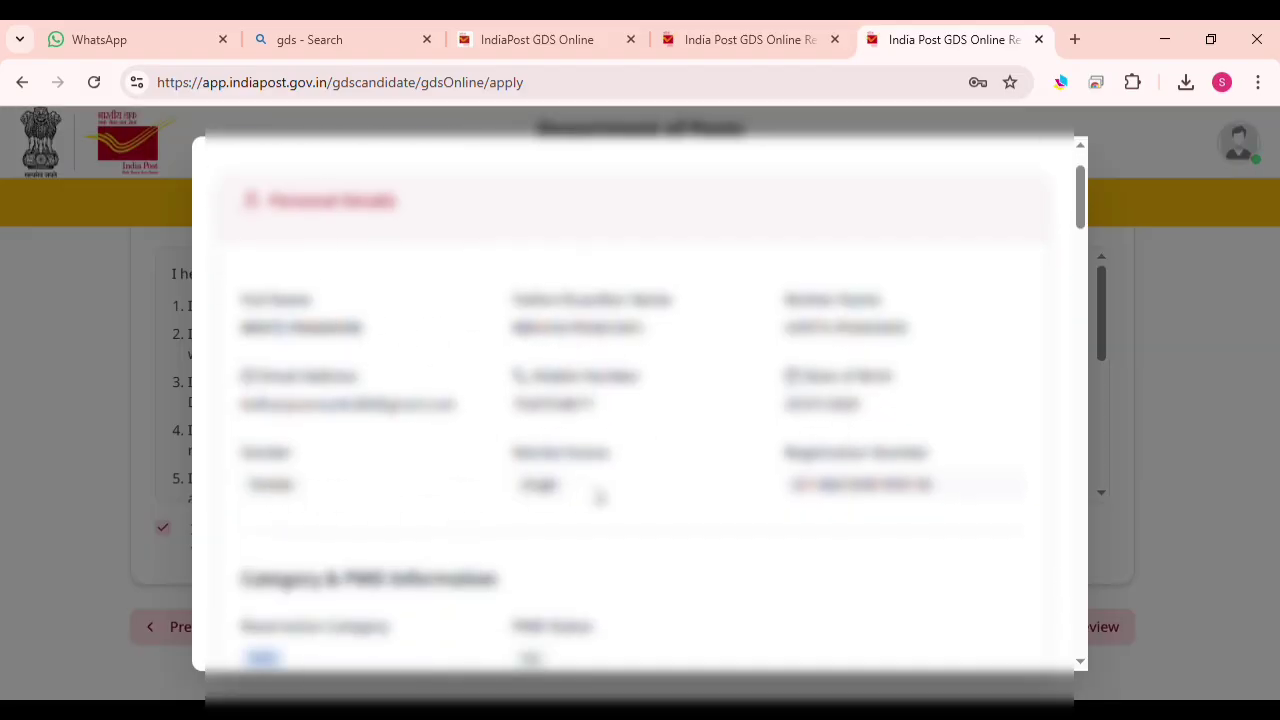
{"action": "scroll", "coordinate": [700, 505], "scroll_direction": "down", "scroll_amount": 2}
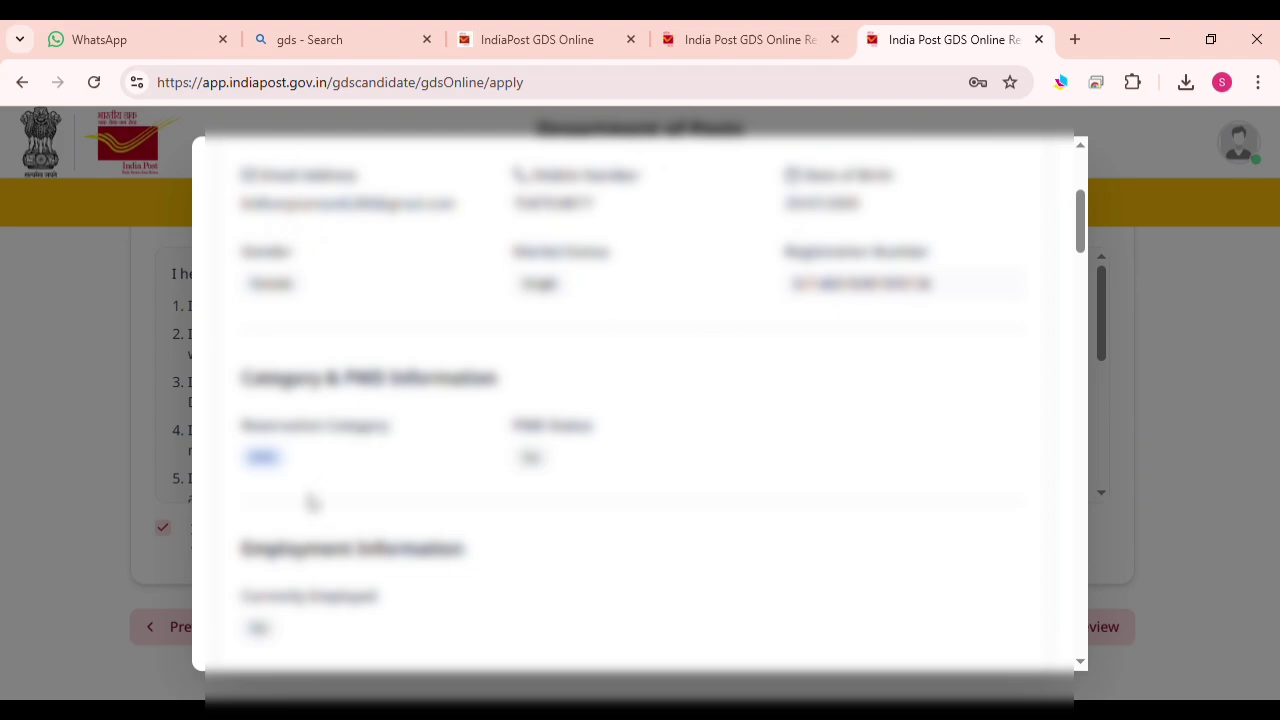
{"action": "scroll", "coordinate": [429, 468], "scroll_direction": "down", "scroll_amount": 1}
{"action": "scroll", "coordinate": [300, 449], "scroll_direction": "down", "scroll_amount": 1}
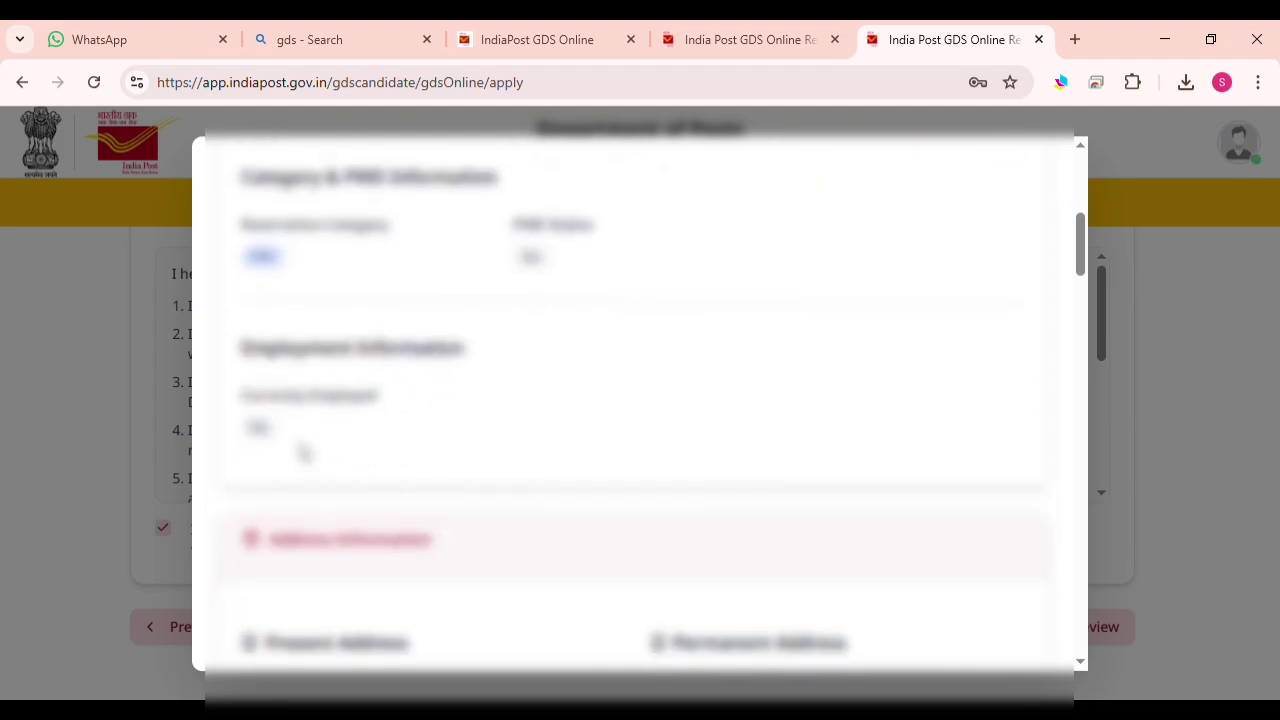
{"action": "scroll", "coordinate": [277, 434], "scroll_direction": "down", "scroll_amount": 2}
{"action": "scroll", "coordinate": [308, 490], "scroll_direction": "down", "scroll_amount": 1}
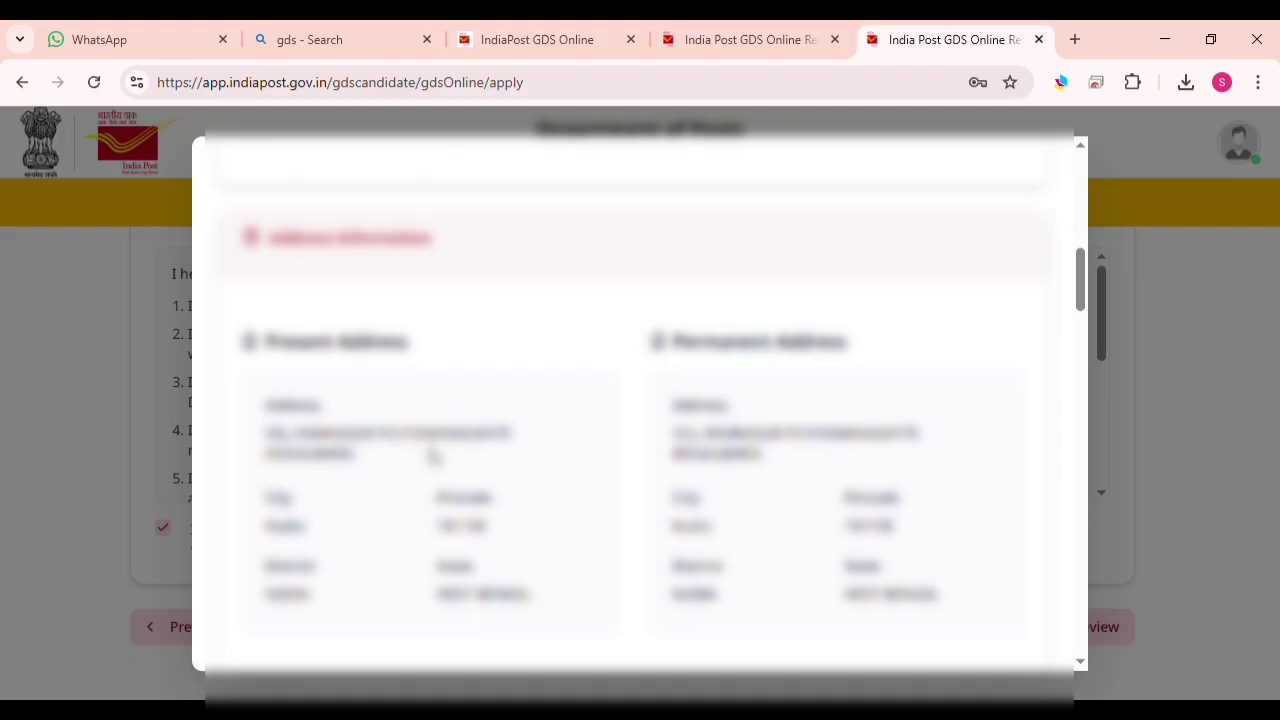
{"action": "scroll", "coordinate": [380, 488], "scroll_direction": "down", "scroll_amount": 1}
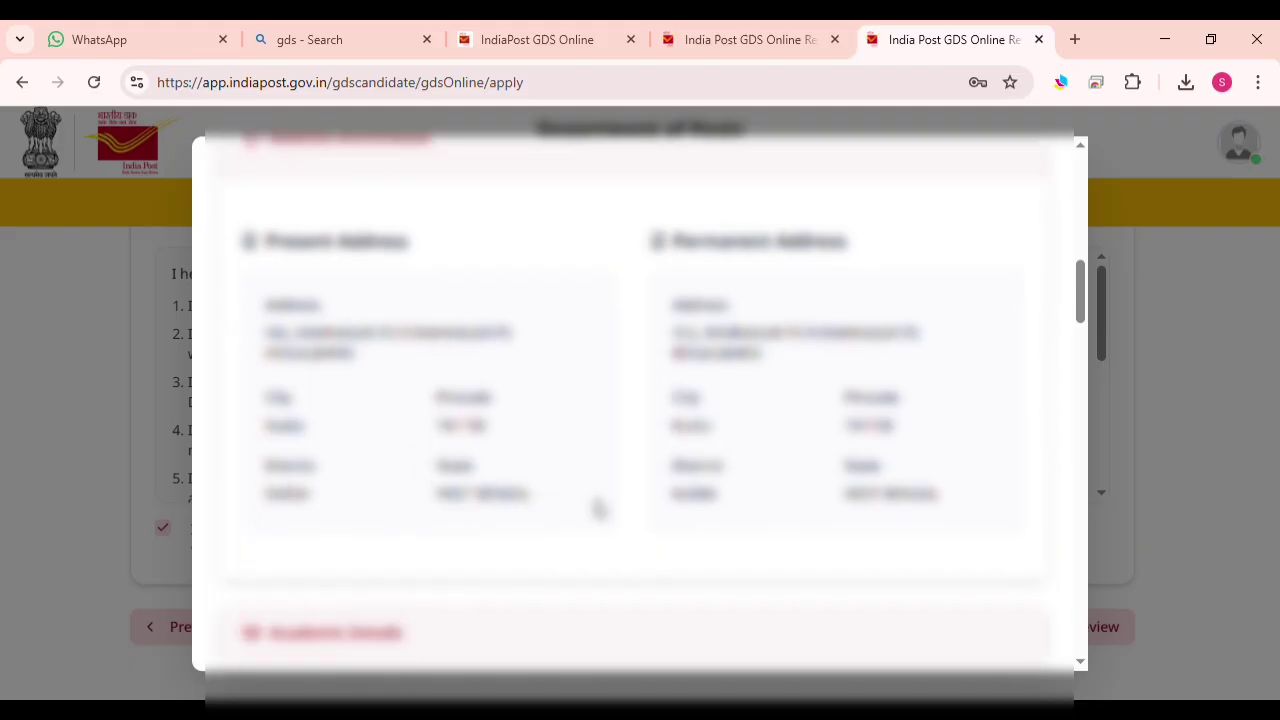
{"action": "scroll", "coordinate": [630, 495], "scroll_direction": "down", "scroll_amount": 3}
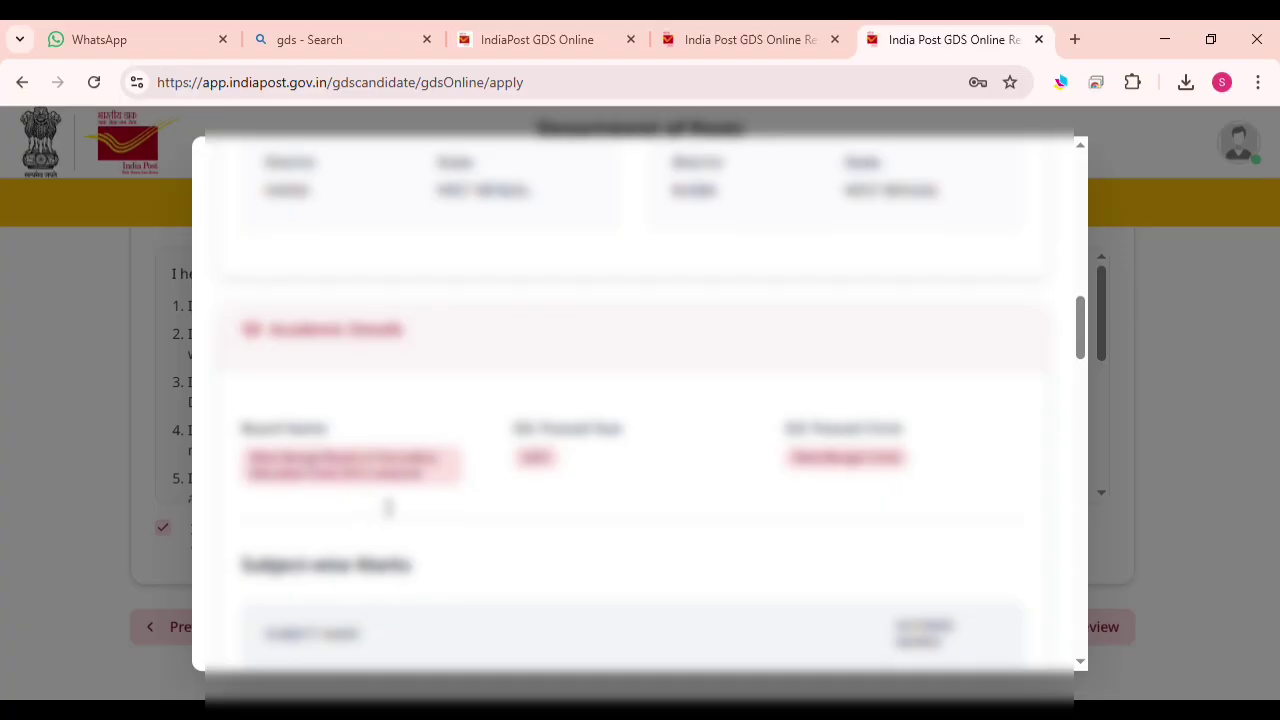
{"action": "scroll", "coordinate": [690, 390], "scroll_direction": "down", "scroll_amount": 3}
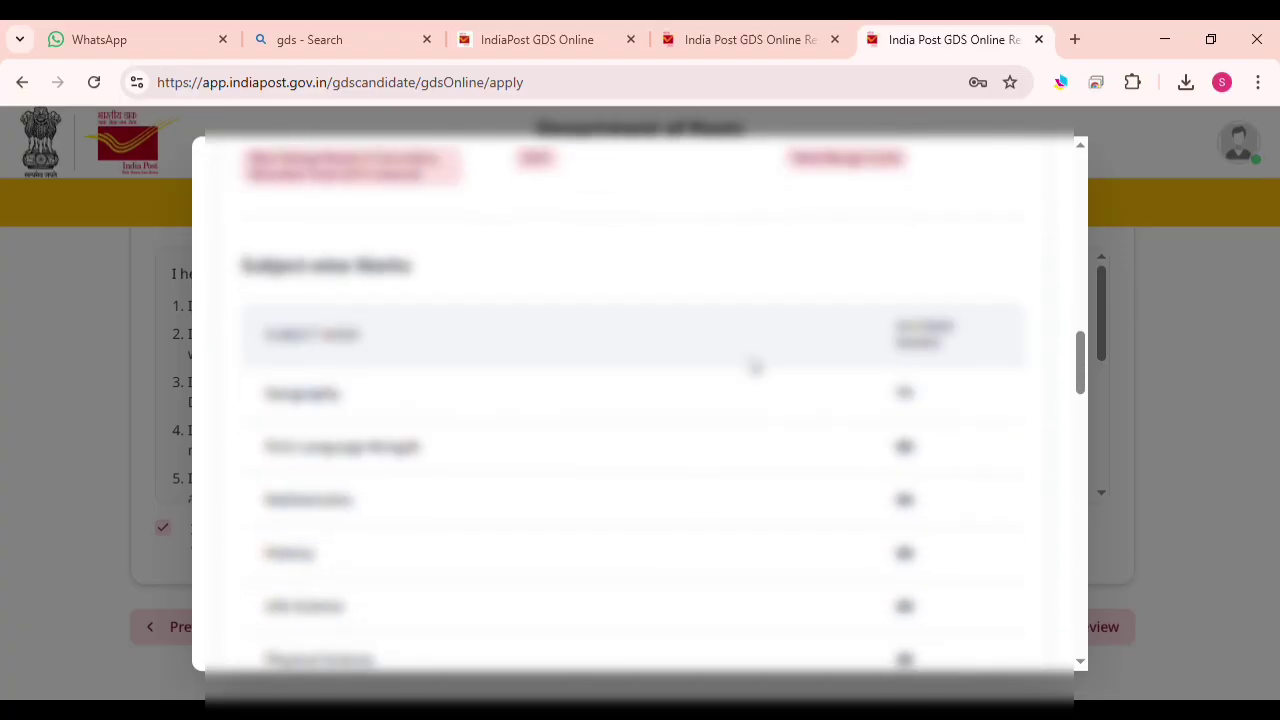
{"action": "scroll", "coordinate": [805, 397], "scroll_direction": "down", "scroll_amount": 2}
{"action": "scroll", "coordinate": [810, 400], "scroll_direction": "down", "scroll_amount": 5}
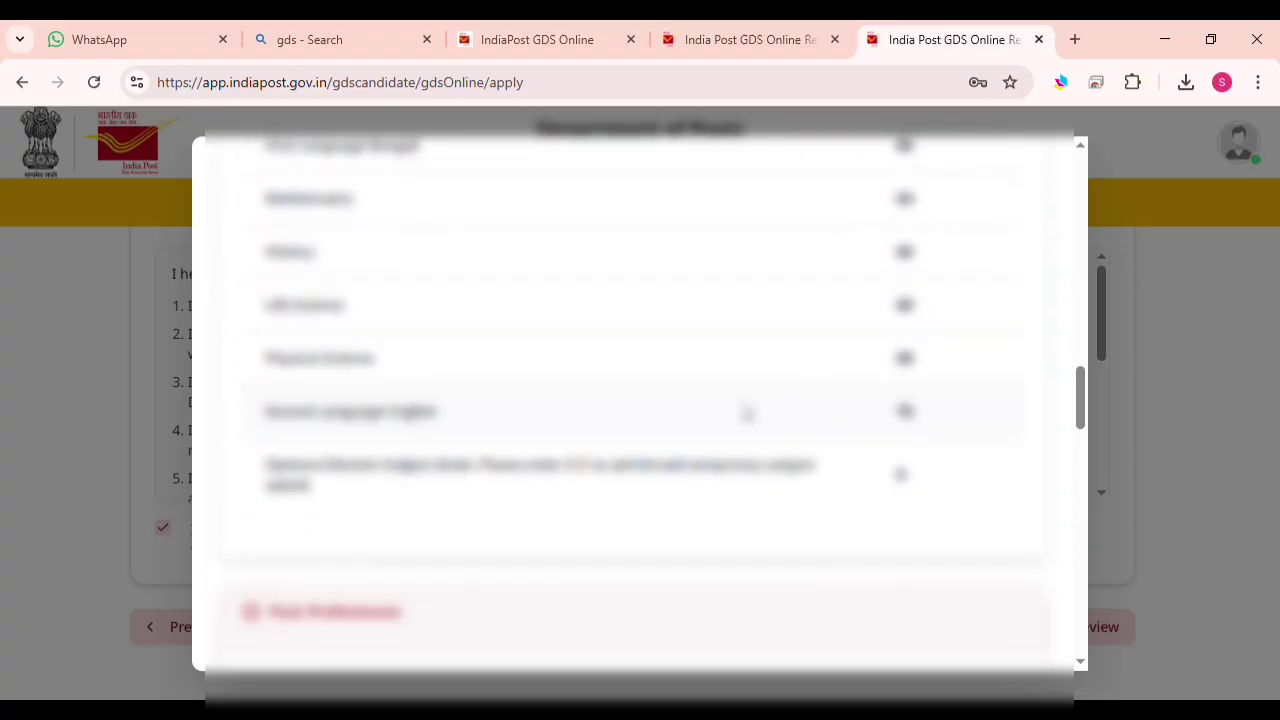
{"action": "scroll", "coordinate": [451, 361], "scroll_direction": "down", "scroll_amount": 1}
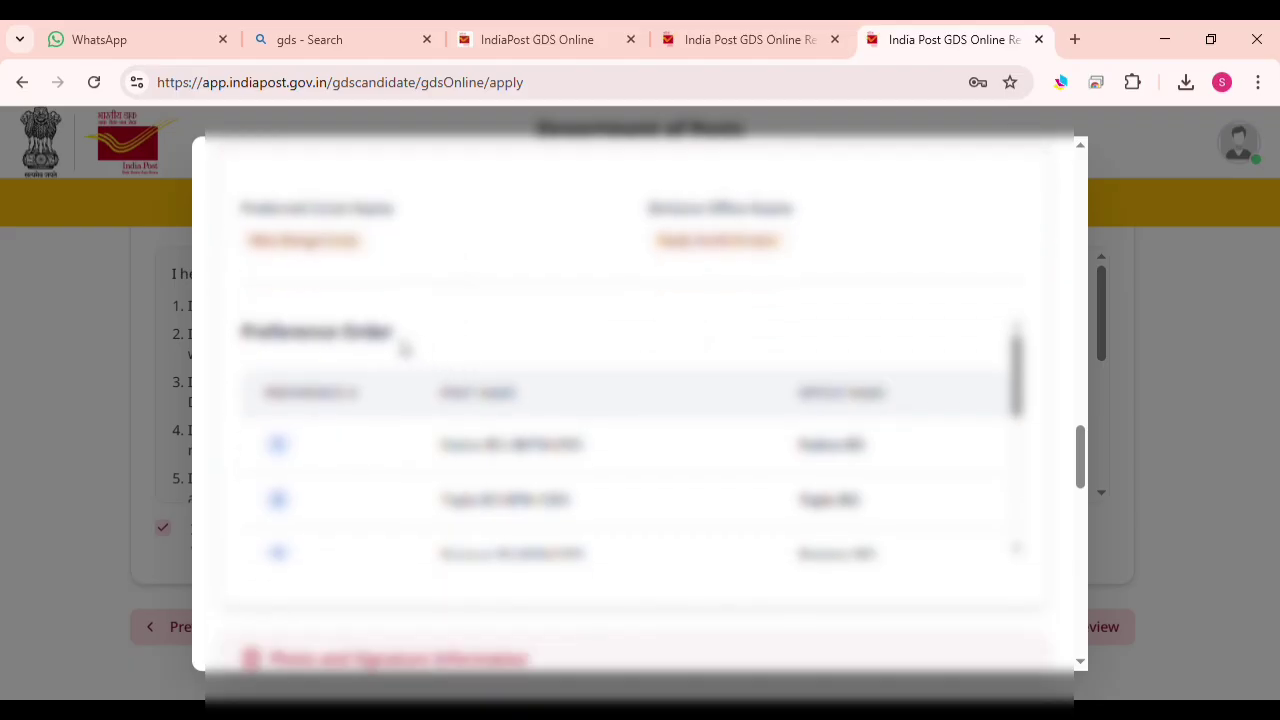
{"action": "scroll", "coordinate": [405, 347], "scroll_direction": "down", "scroll_amount": 1}
{"action": "scroll", "coordinate": [420, 360], "scroll_direction": "down", "scroll_amount": 4}
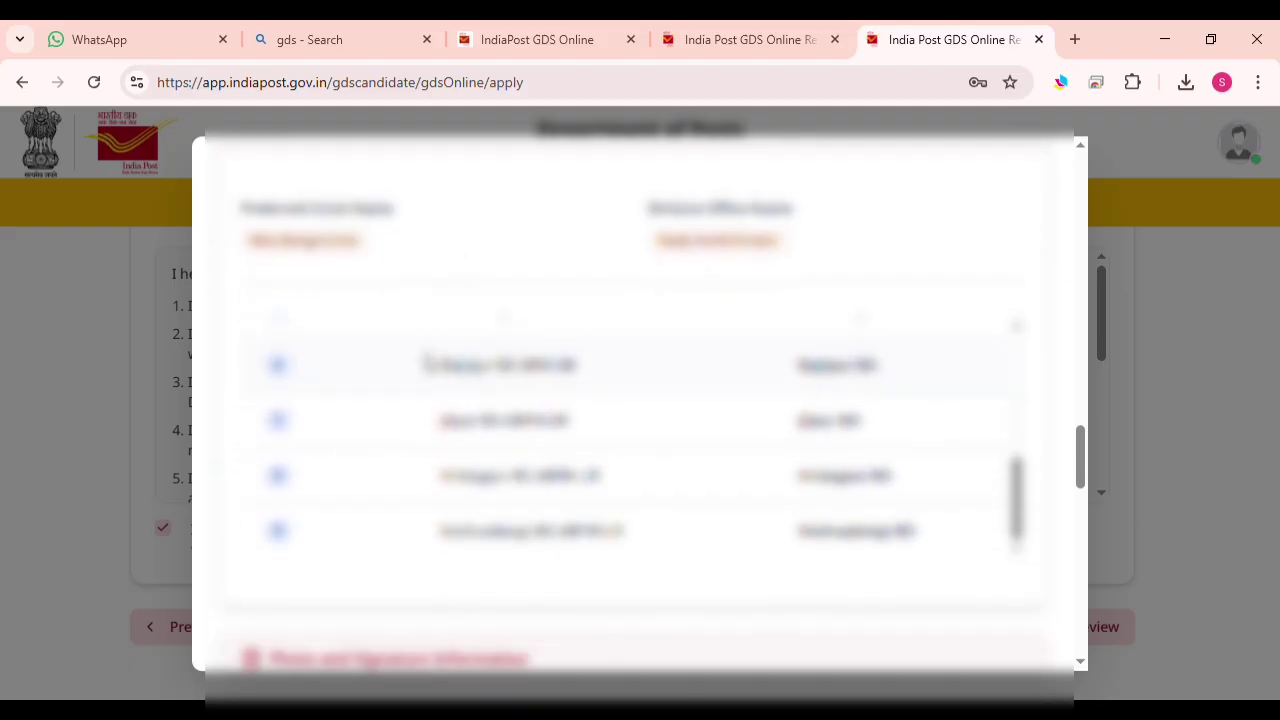
{"action": "scroll", "coordinate": [433, 374], "scroll_direction": "down", "scroll_amount": 4}
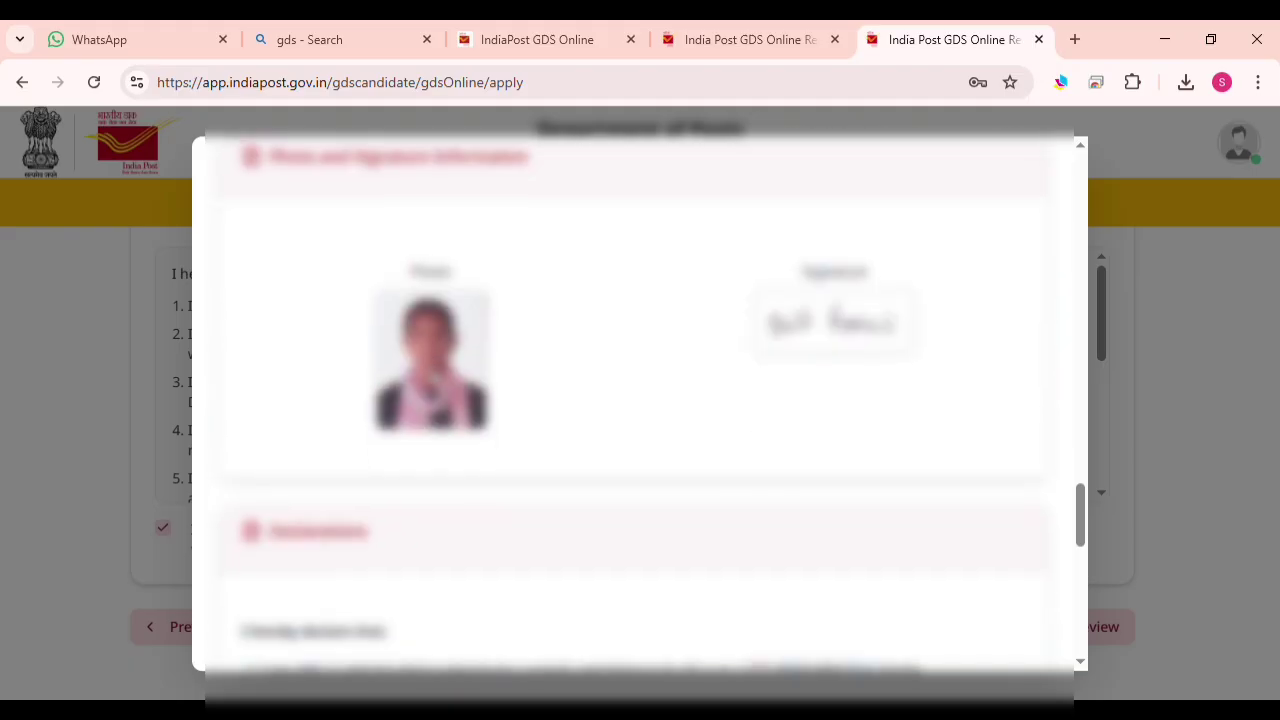
{"action": "scroll", "coordinate": [433, 374], "scroll_direction": "up", "scroll_amount": 6}
{"action": "scroll", "coordinate": [430, 372], "scroll_direction": "down", "scroll_amount": 2}
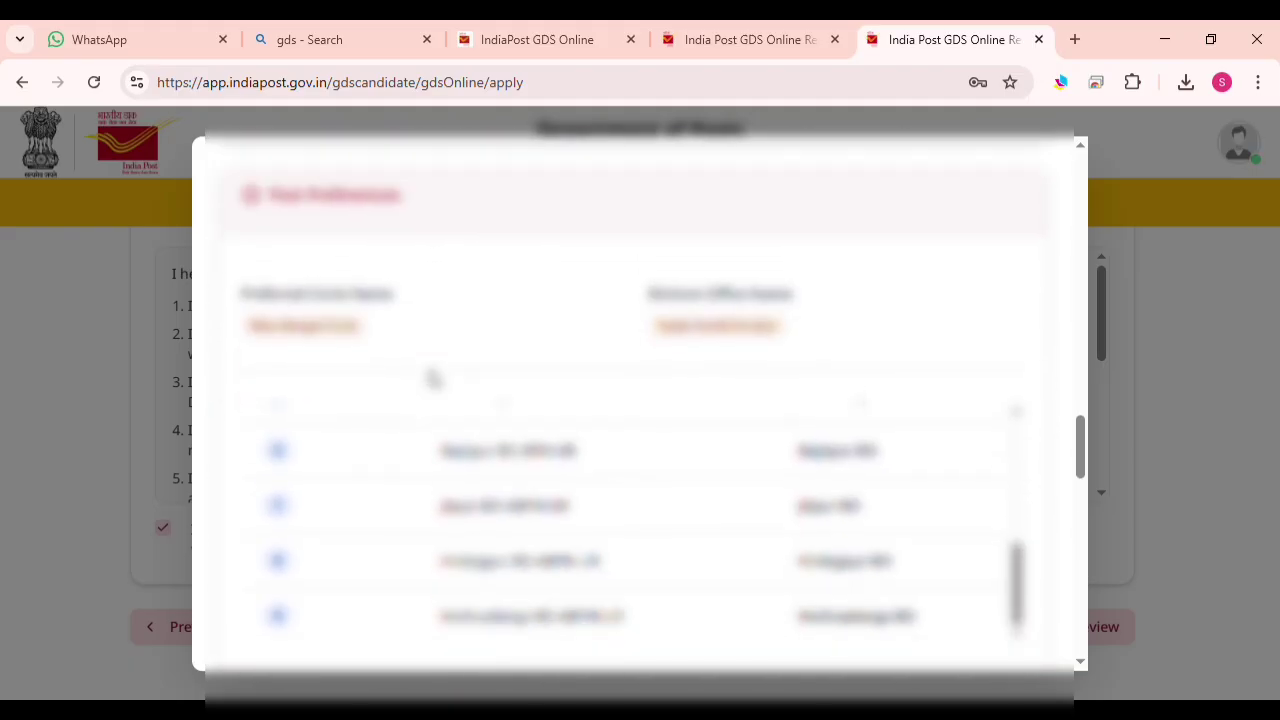
{"action": "scroll", "coordinate": [433, 376], "scroll_direction": "down", "scroll_amount": 5}
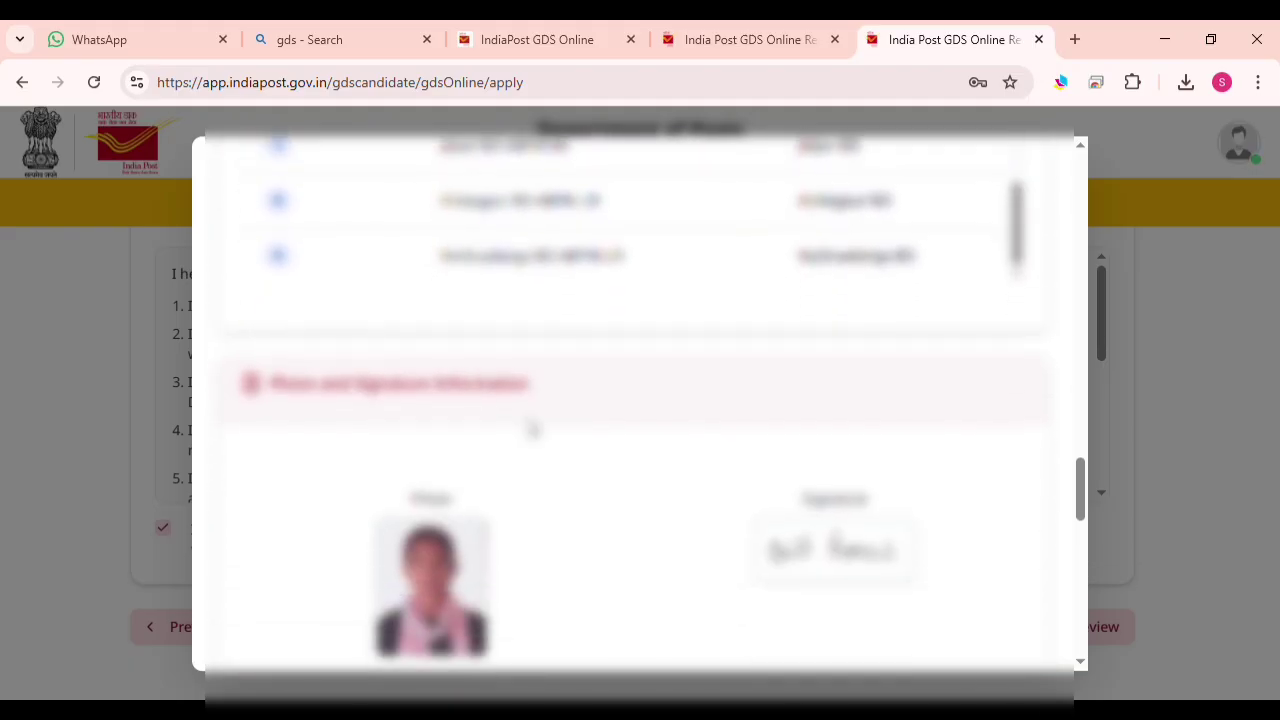
{"action": "scroll", "coordinate": [610, 416], "scroll_direction": "down", "scroll_amount": 12}
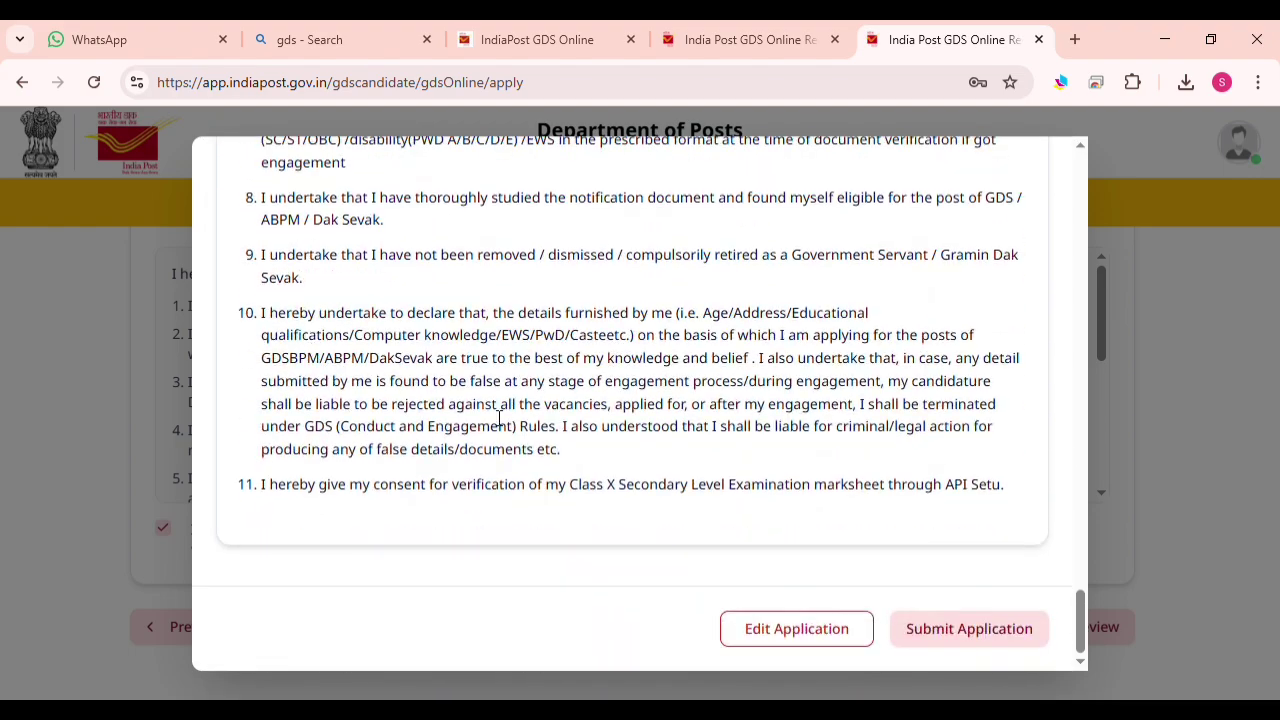
Submit the application and confirm the final submission with Yes, Submit
{"action": "left_click", "coordinate": [991, 628]}
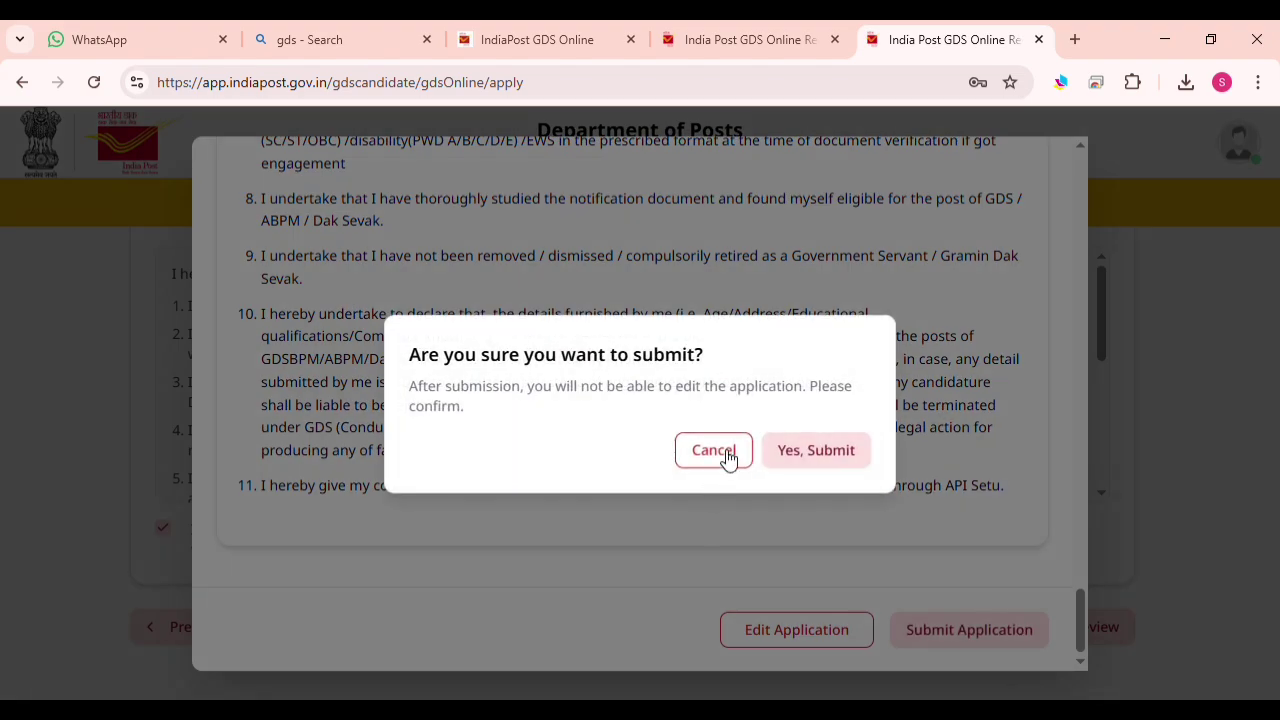
{"action": "left_click", "coordinate": [835, 468]}
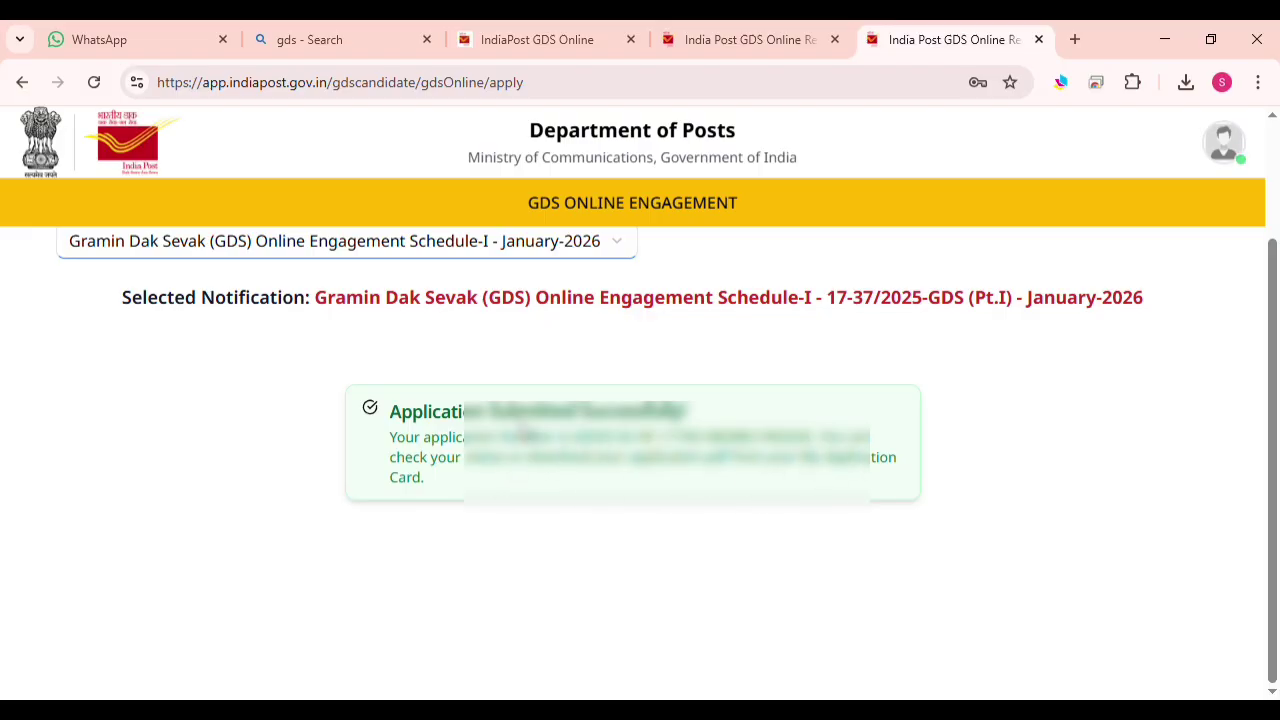
{"action": "scroll", "coordinate": [540, 485], "scroll_direction": "up", "scroll_amount": 2}
{"action": "scroll", "coordinate": [550, 492], "scroll_direction": "down", "scroll_amount": 1}
{"action": "scroll", "coordinate": [562, 498], "scroll_direction": "down", "scroll_amount": 1}
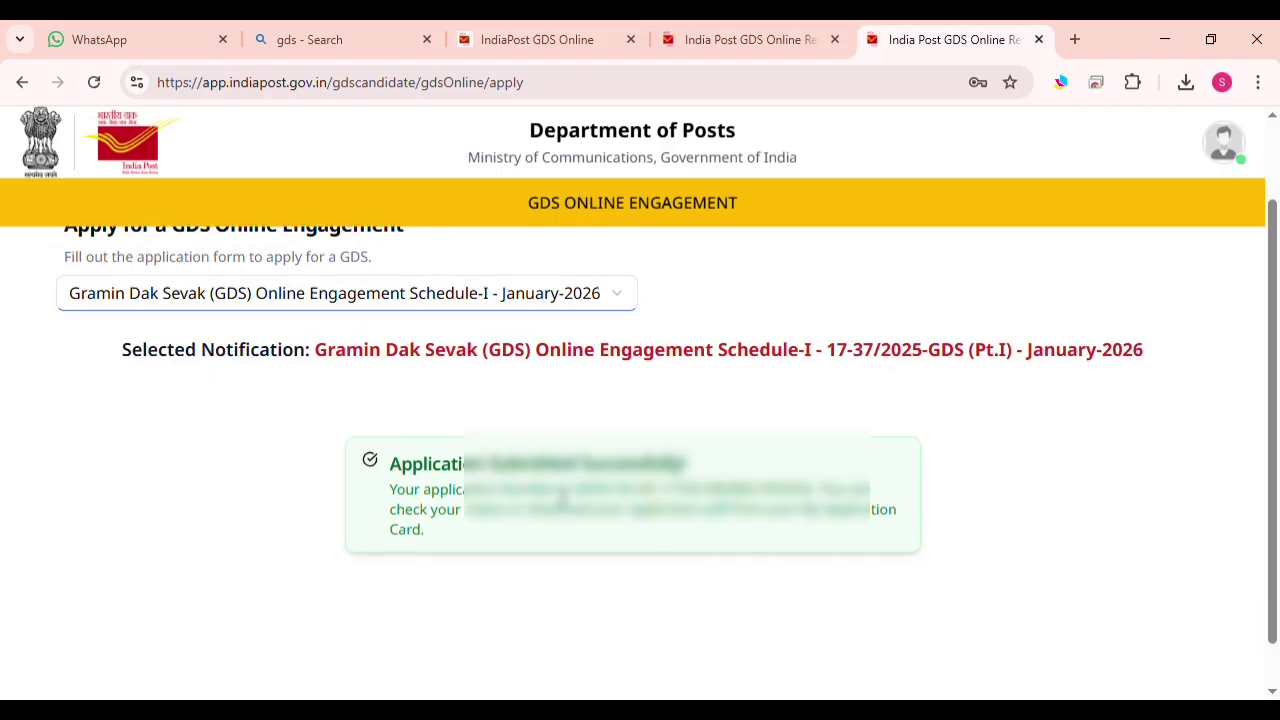